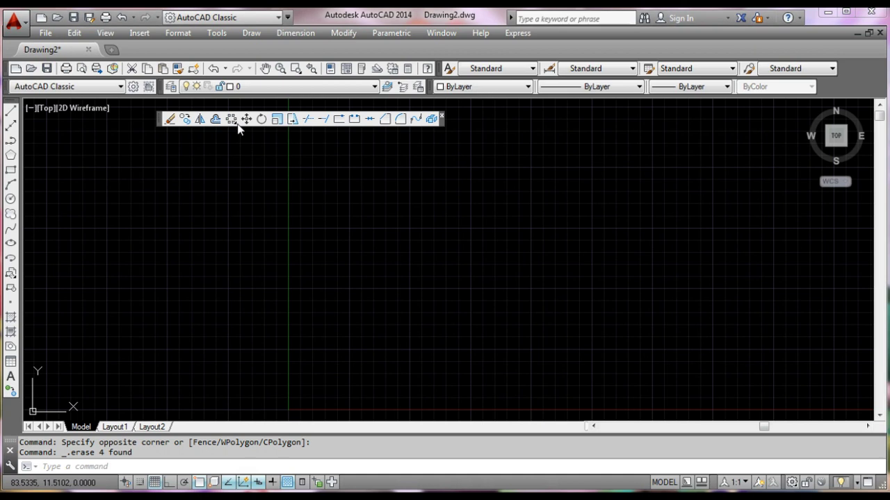
Abandon the Rectangular Array tool and start the Rectangle command instead.
{"action": "left_click", "coordinate": [233, 121]}
{"action": "left_click", "coordinate": [232, 136]}
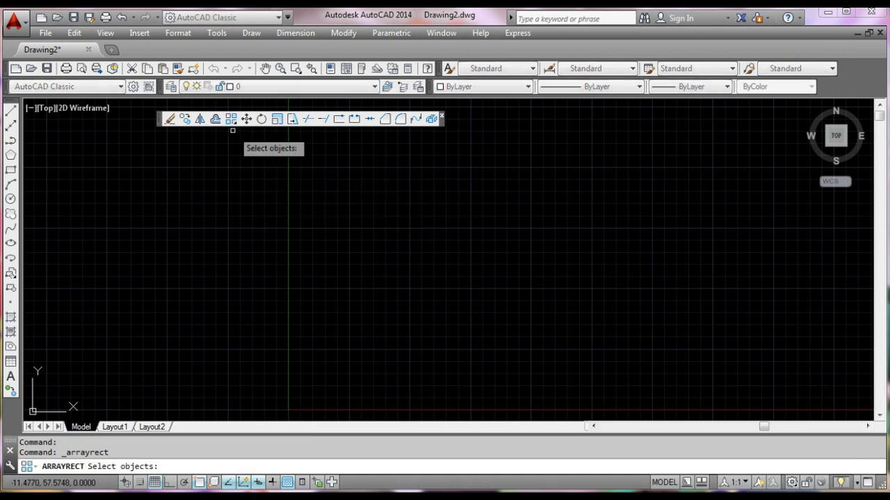
{"action": "left_click", "coordinate": [10, 172]}
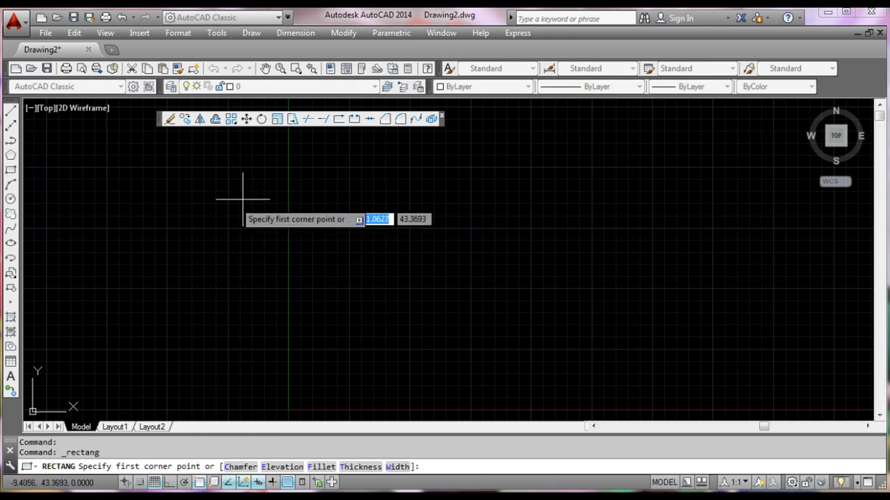
Draw a 2 by 2 square using the rectangle's Dimensions option (length 2, width 2).
{"action": "left_click", "coordinate": [243, 193]}
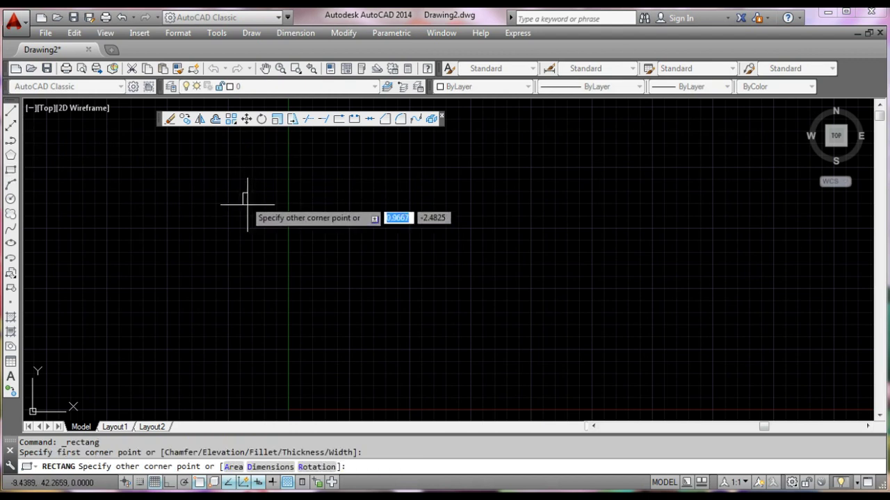
{"action": "right_click", "coordinate": [313, 221]}
{"action": "left_click", "coordinate": [352, 312]}
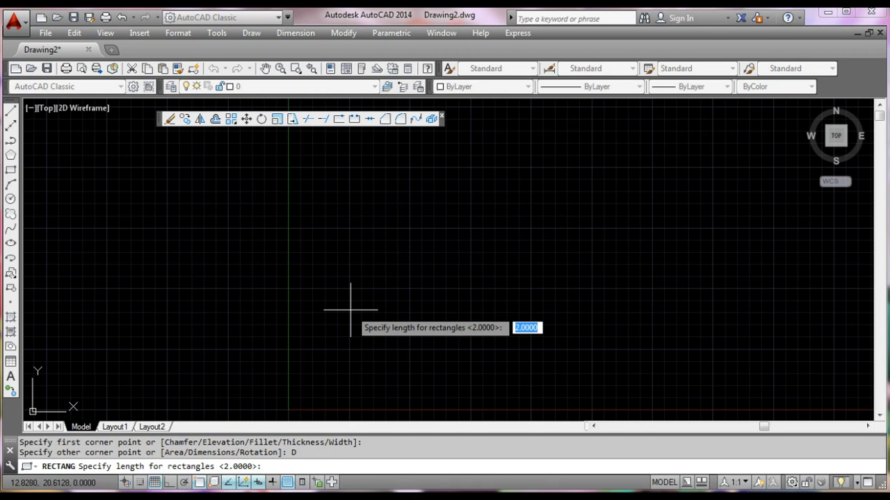
{"action": "type", "text": "2"}
{"action": "key", "text": "Return"}
{"action": "type", "text": "2"}
{"action": "key", "text": "Return"}
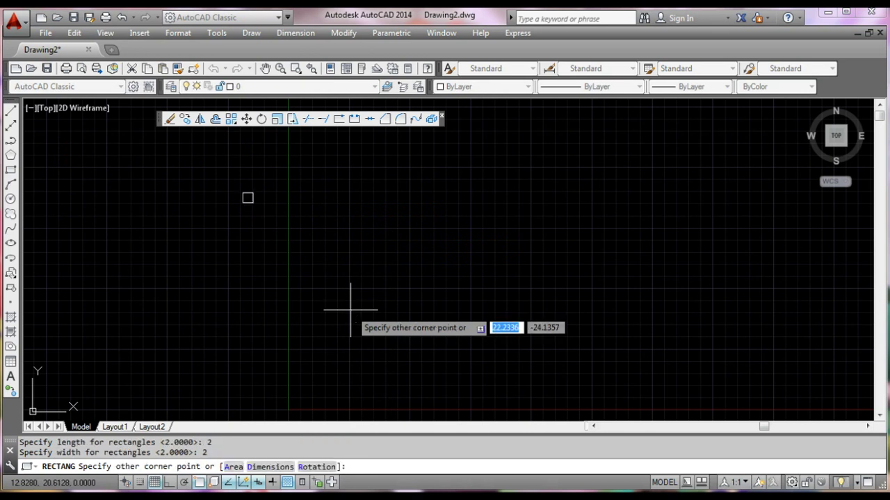
{"action": "key", "text": "Return"}
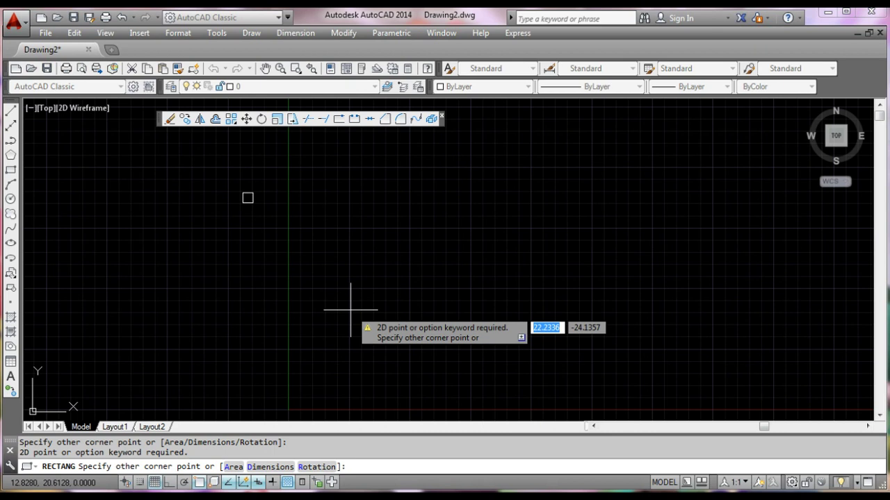
{"action": "left_click", "coordinate": [318, 288]}
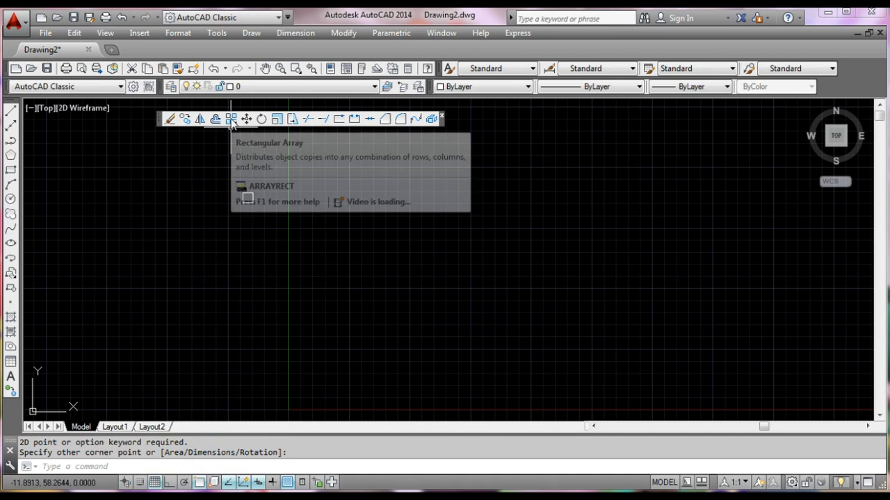
Create a 3-row by 4-column rectangular array from the small square, then begin editing its columns.
{"action": "left_click", "coordinate": [231, 119]}
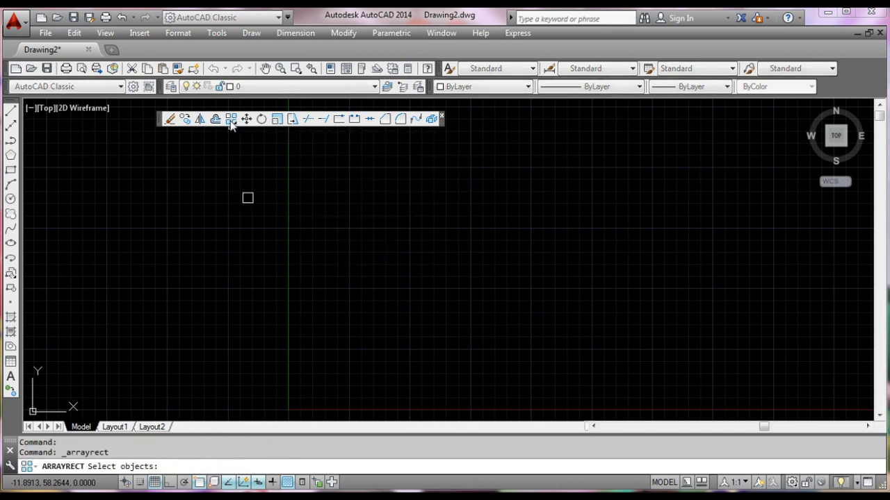
{"action": "left_click", "coordinate": [248, 198]}
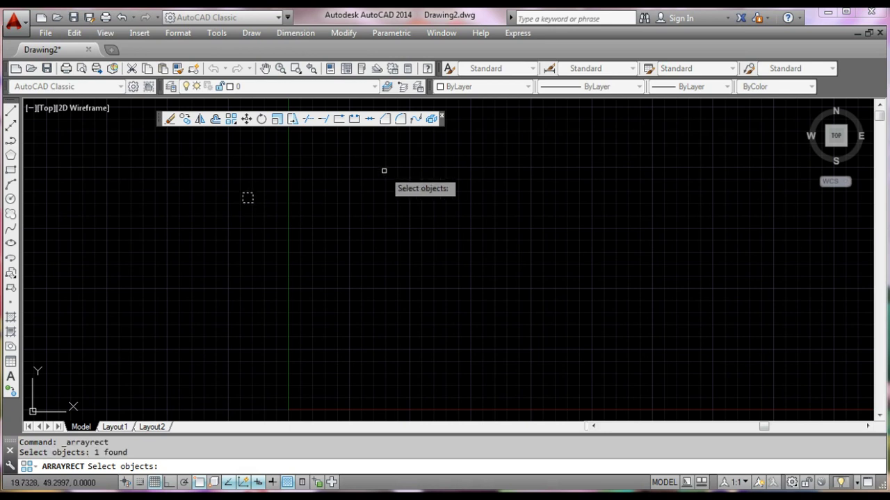
{"action": "key", "text": "Return"}
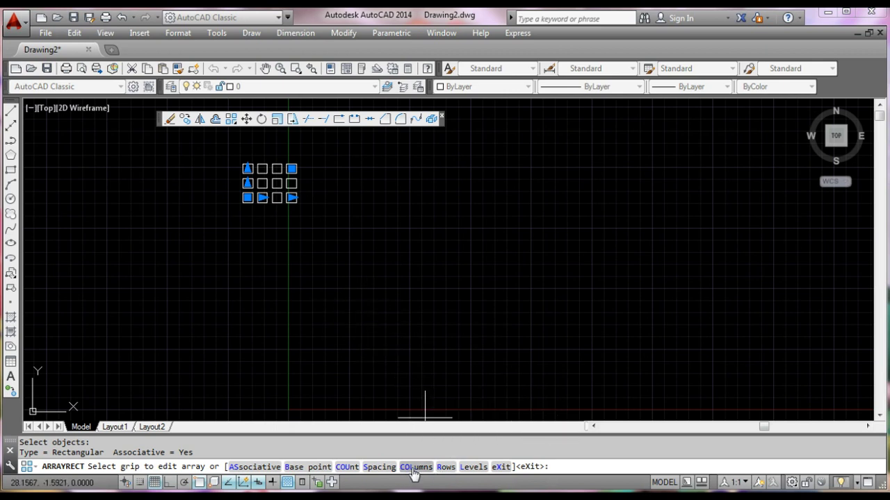
{"action": "type", "text": "col"}
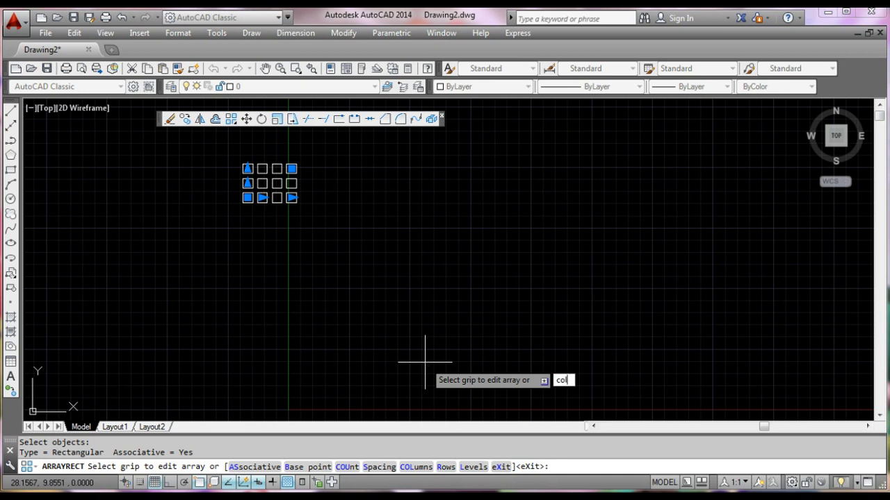
Change the array's column count to 5 with a column distance of 4.
{"action": "key", "text": "Return"}
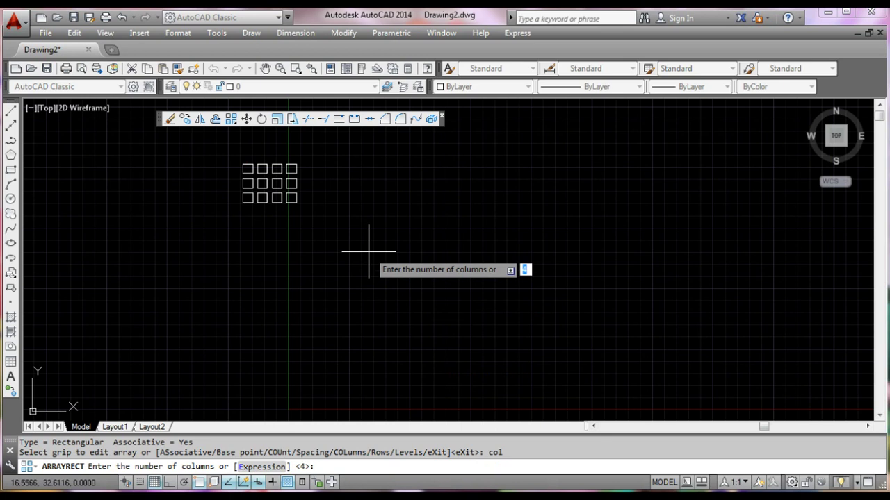
{"action": "type", "text": "5"}
{"action": "key", "text": "Return"}
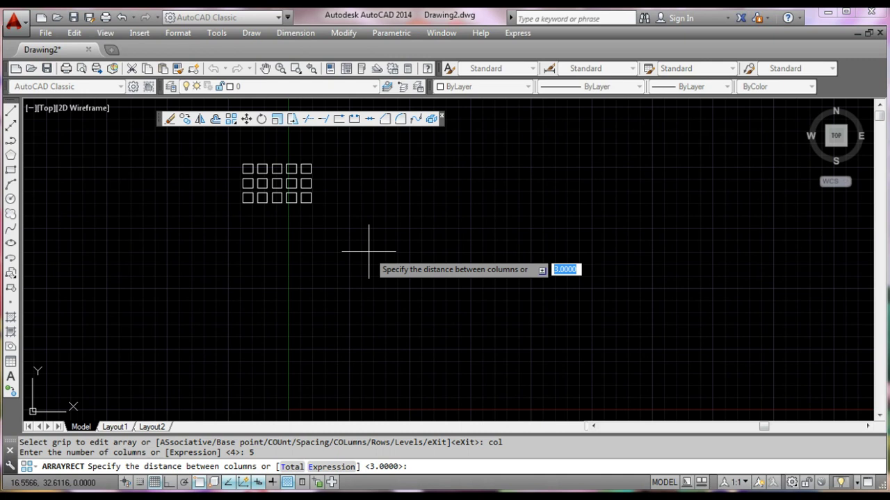
{"action": "type", "text": "4"}
{"action": "key", "text": "Return"}
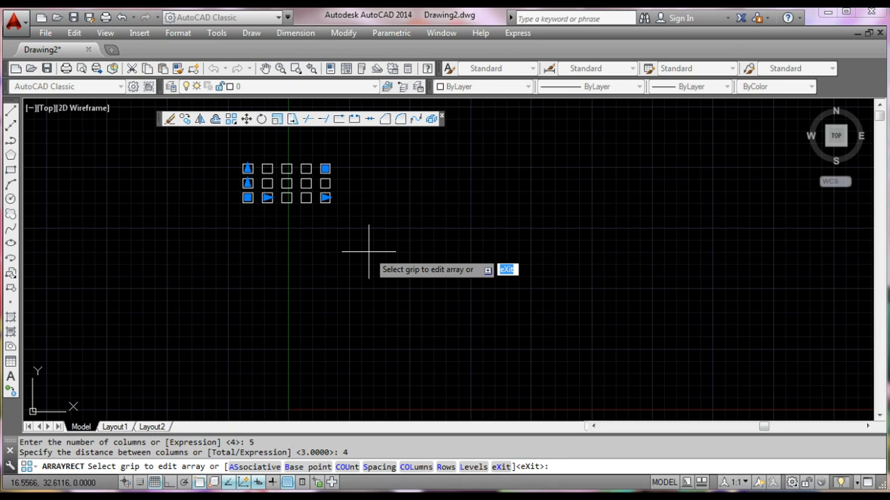
Give the array 4 rows spaced 5 apart, accept elevation 0, and finish the array.
{"action": "type", "text": "r"}
{"action": "key", "text": "Return"}
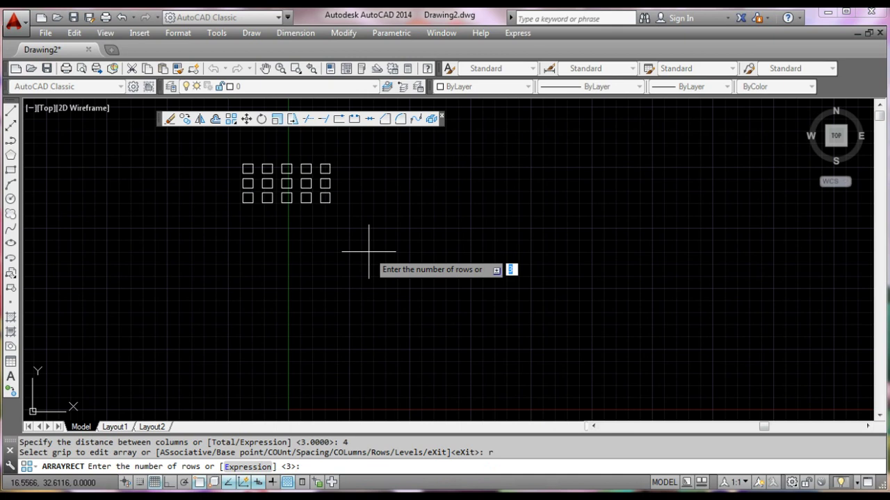
{"action": "type", "text": "4"}
{"action": "key", "text": "Return"}
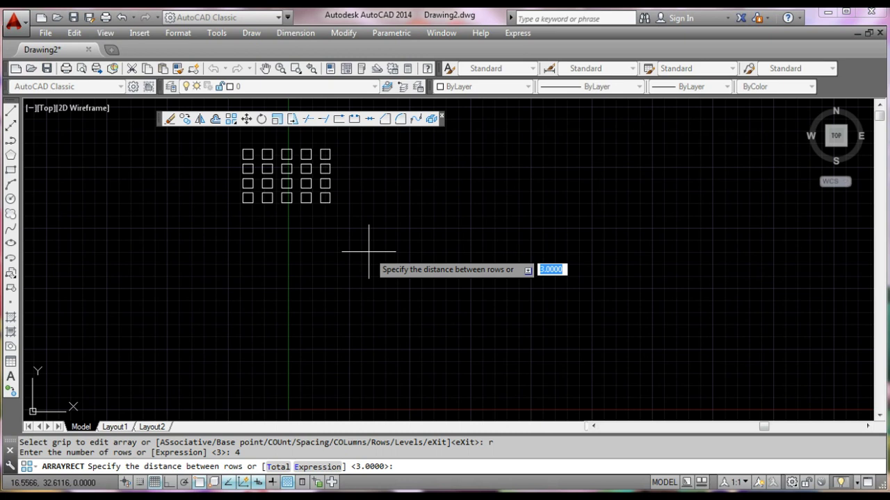
{"action": "type", "text": "5"}
{"action": "key", "text": "Return"}
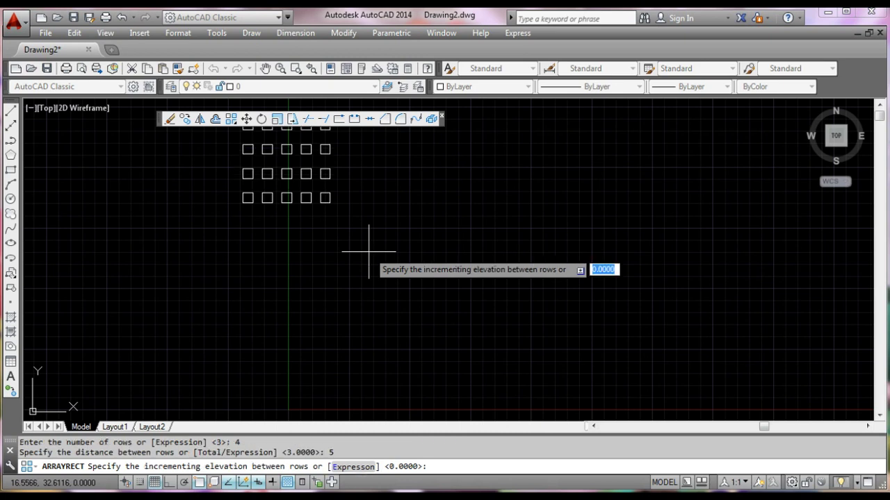
{"action": "middle_click_drag", "start_coordinate": [363, 276], "coordinate": [378, 327]}
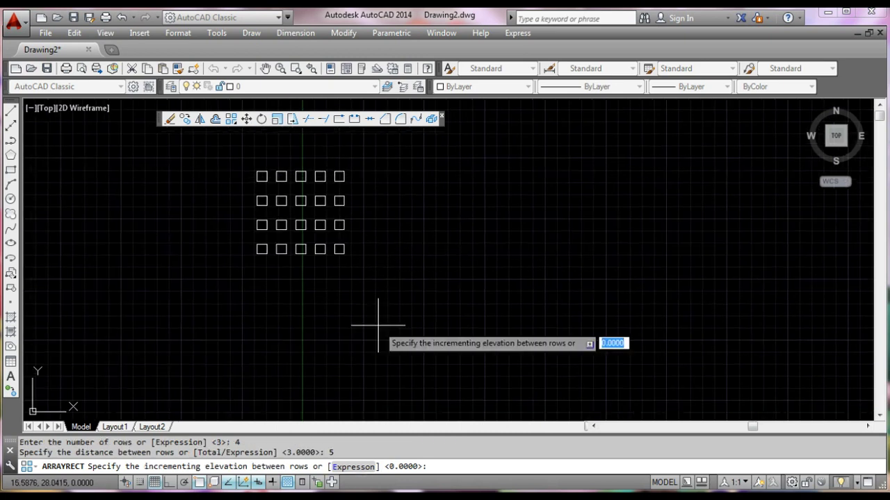
{"action": "key", "text": "Return"}
{"action": "key", "text": "Return"}
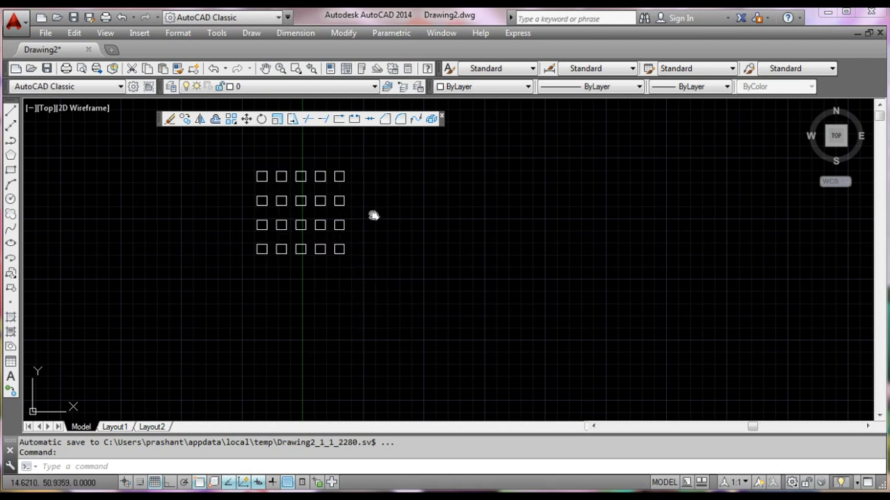
Explode the 4 by 5 square array into 20 separate, individually selectable squares.
{"action": "middle_click_drag", "start_coordinate": [373, 214], "coordinate": [320, 214]}
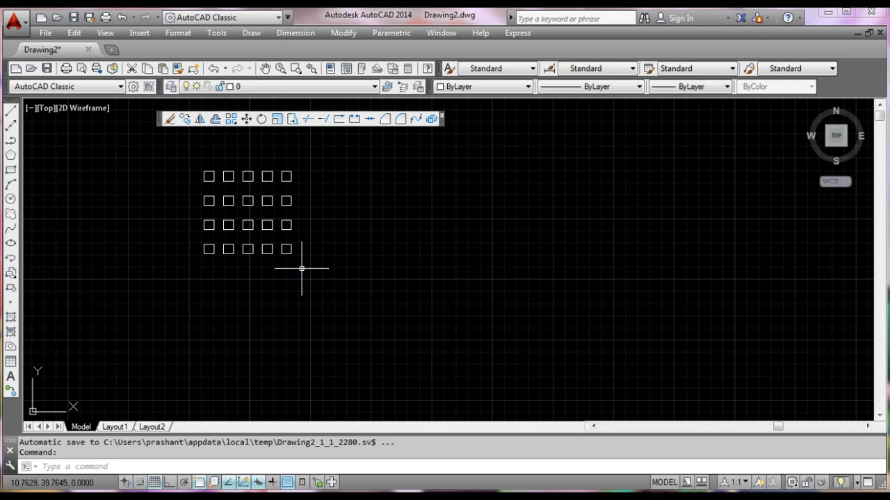
{"action": "left_click", "coordinate": [287, 252]}
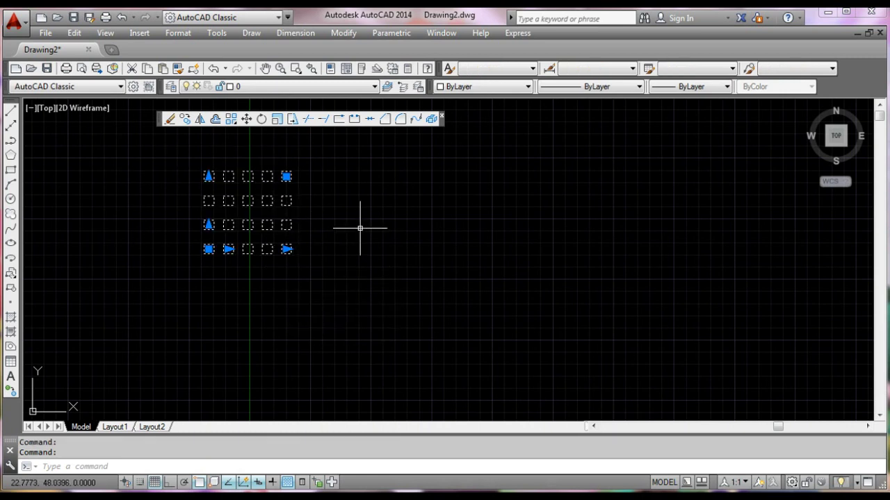
{"action": "left_click", "coordinate": [431, 119]}
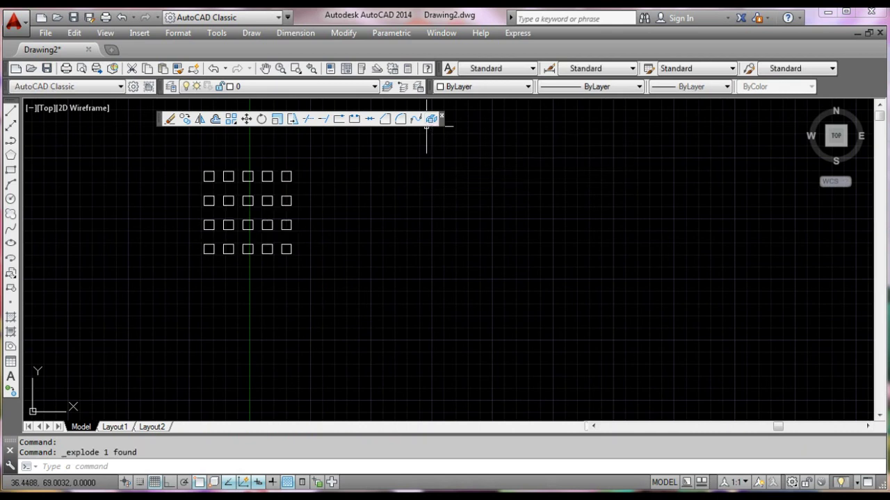
{"action": "left_click", "coordinate": [287, 201]}
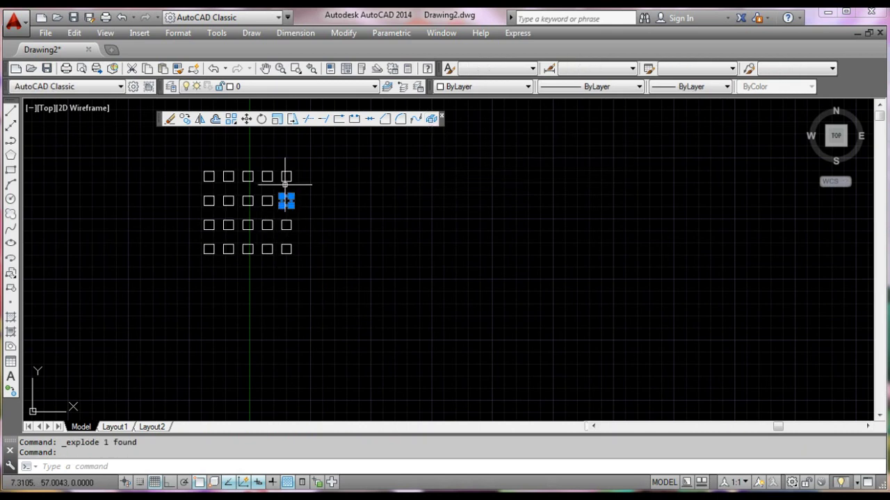
{"action": "left_click", "coordinate": [286, 177]}
{"action": "left_click", "coordinate": [267, 177]}
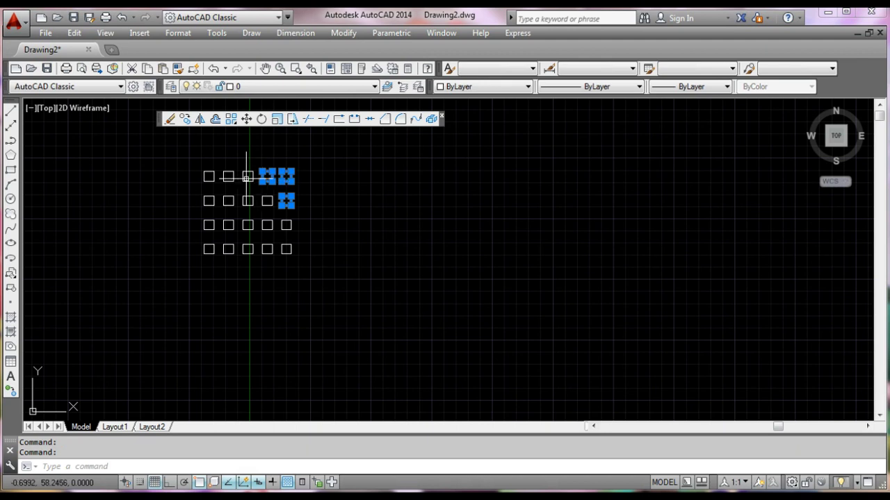
{"action": "left_click", "coordinate": [248, 189]}
{"action": "key", "text": "Escape"}
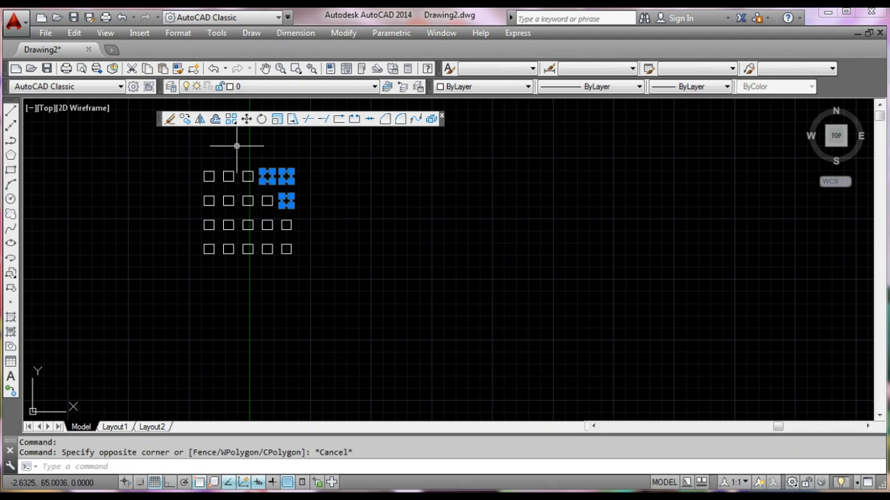
{"action": "left_click", "coordinate": [233, 121]}
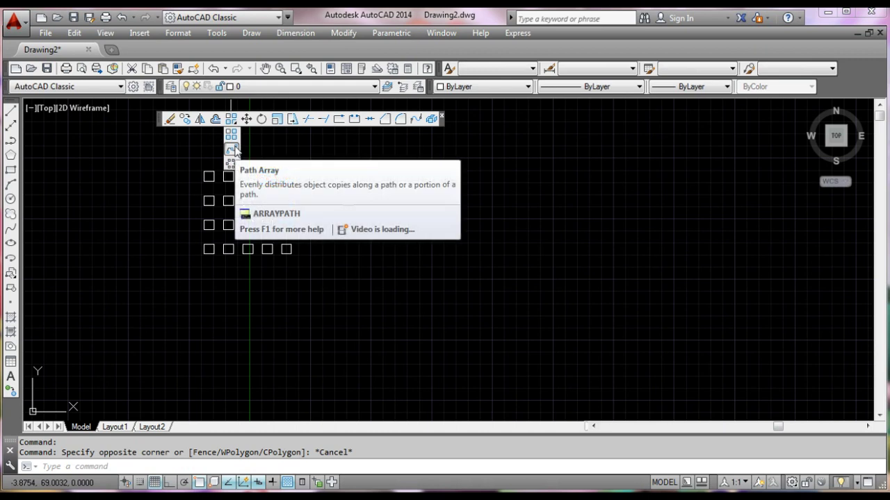
Draw a wavy four-point spline beside the squares, abandoning the path array.
{"action": "left_click", "coordinate": [234, 148]}
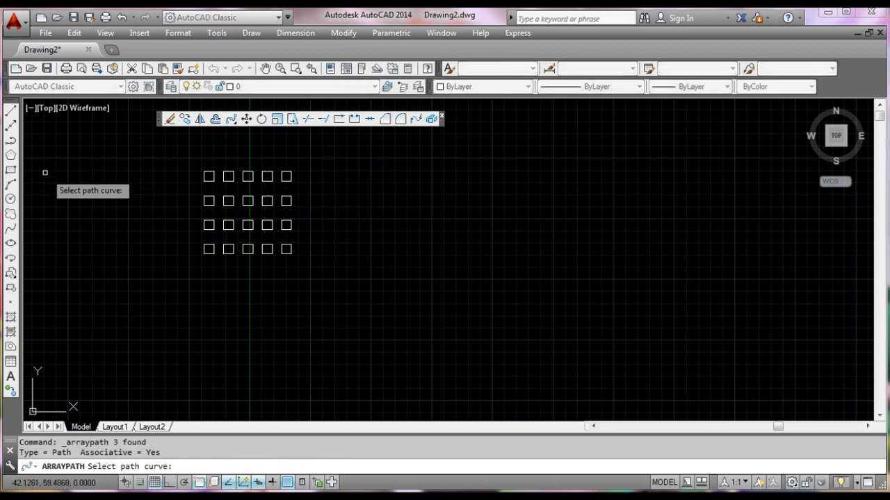
{"action": "key", "text": "Escape"}
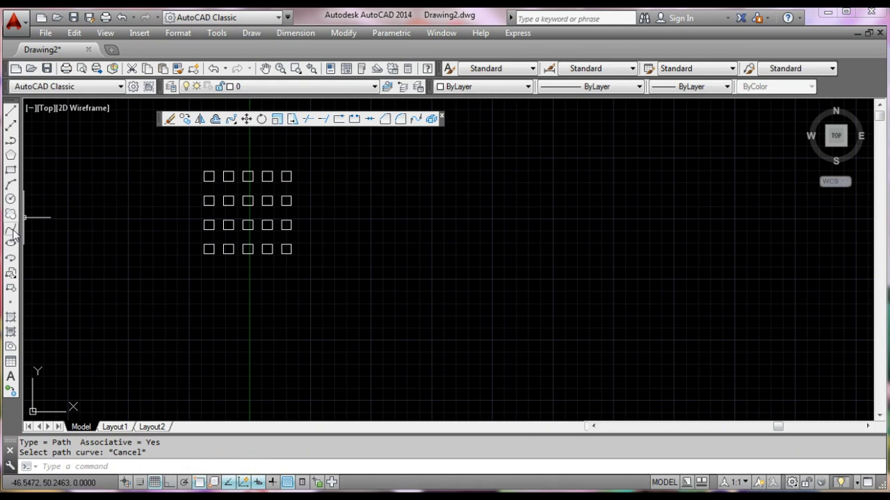
{"action": "left_click", "coordinate": [11, 230]}
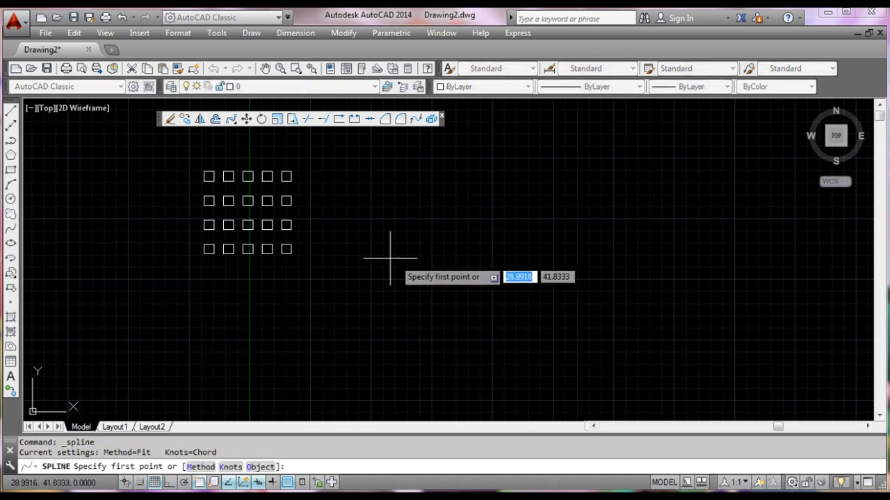
{"action": "left_click", "coordinate": [339, 248]}
{"action": "left_click", "coordinate": [473, 164]}
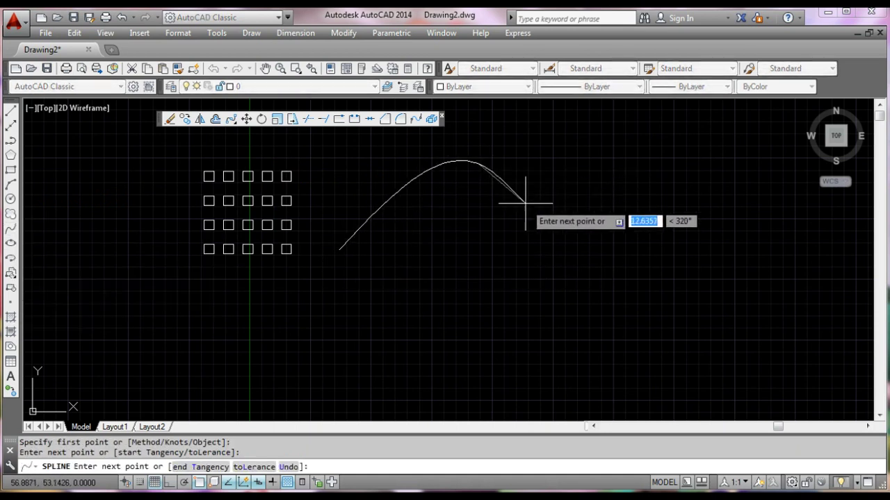
{"action": "left_click", "coordinate": [602, 256]}
{"action": "left_click", "coordinate": [702, 165]}
{"action": "right_click", "coordinate": [694, 132]}
{"action": "left_click", "coordinate": [724, 143]}
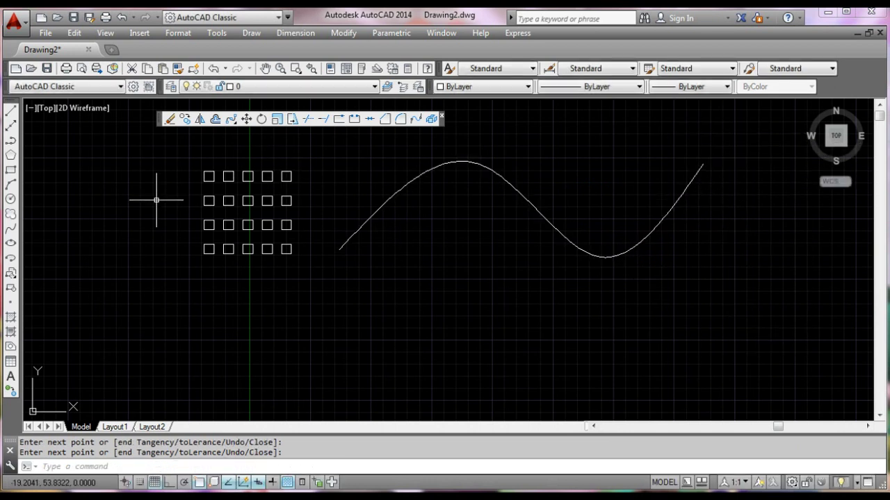
Draw a radius-2 circle centred on the spline's left endpoint.
{"action": "left_click", "coordinate": [11, 199]}
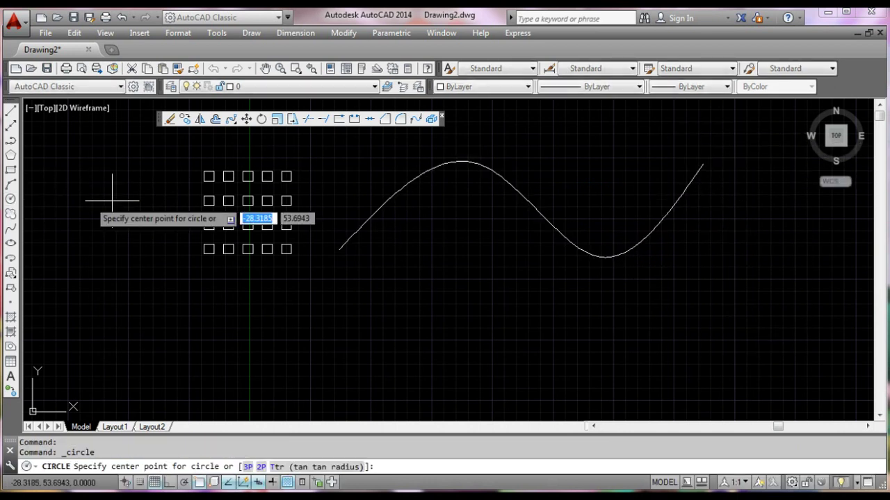
{"action": "left_click", "coordinate": [339, 249]}
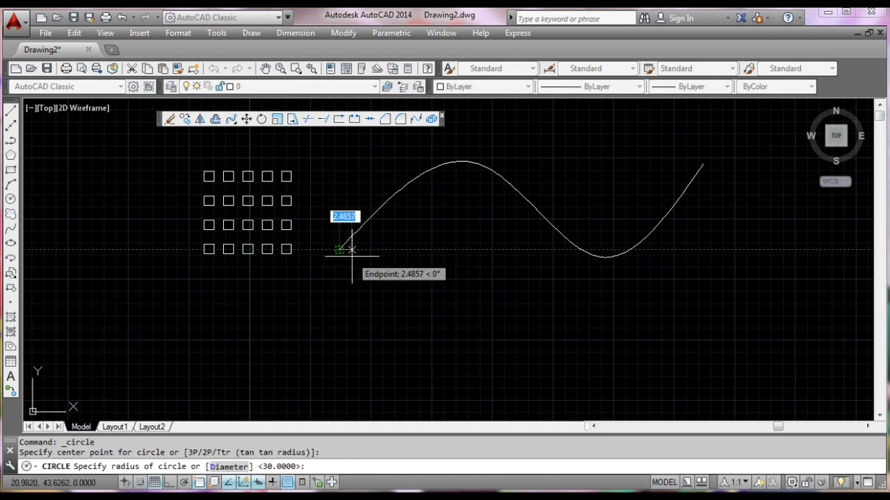
{"action": "type", "text": "2"}
{"action": "key", "text": "Return"}
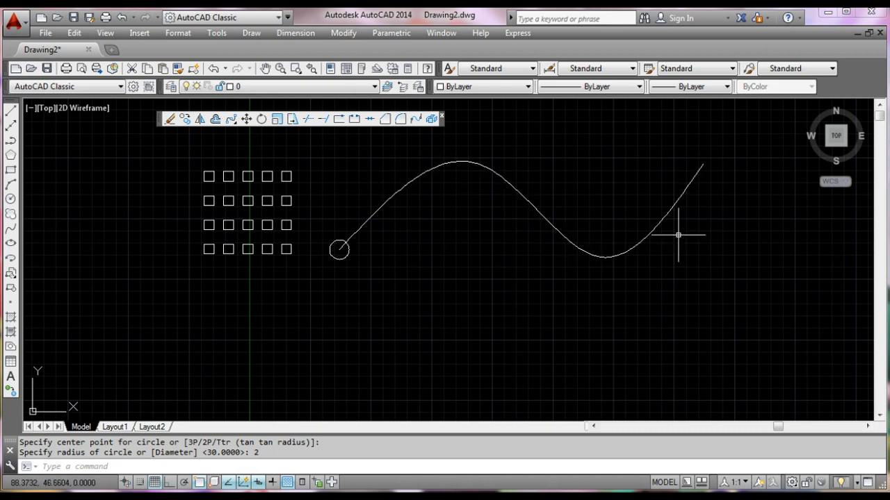
{"action": "left_click", "coordinate": [232, 119]}
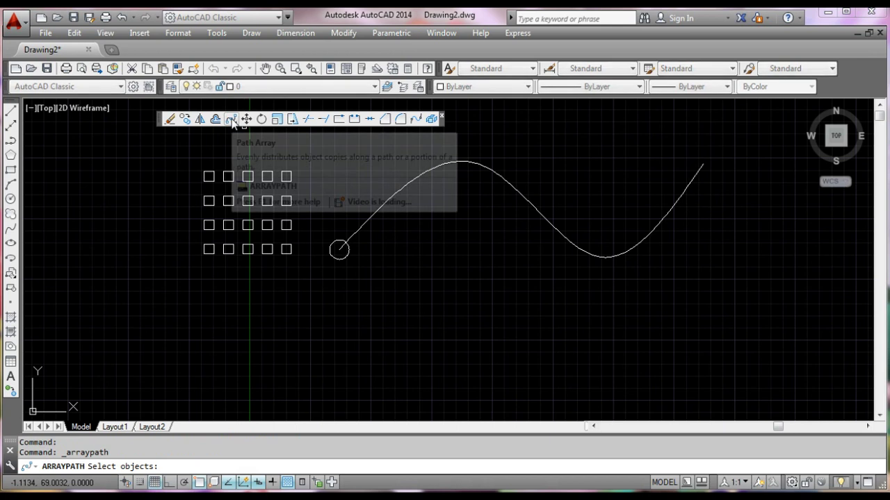
Pick the radius-2 circle as the array object and the spline as its path.
{"action": "left_click", "coordinate": [339, 250]}
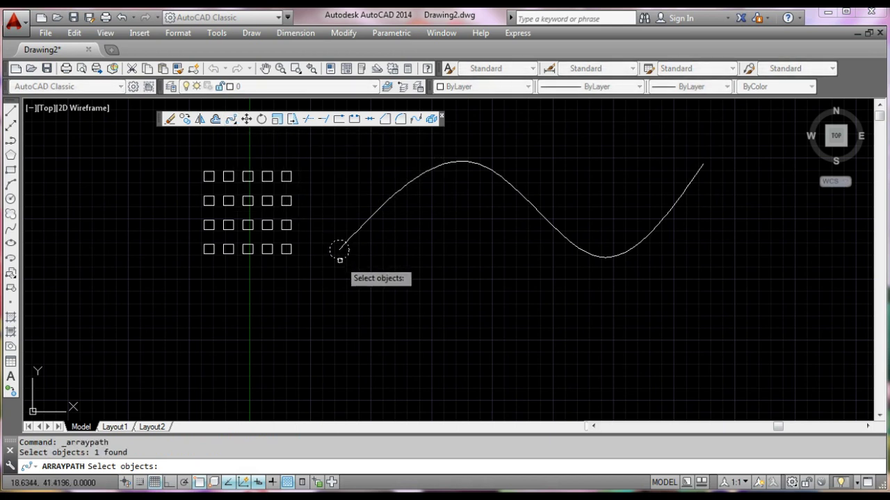
{"action": "key", "text": "Return"}
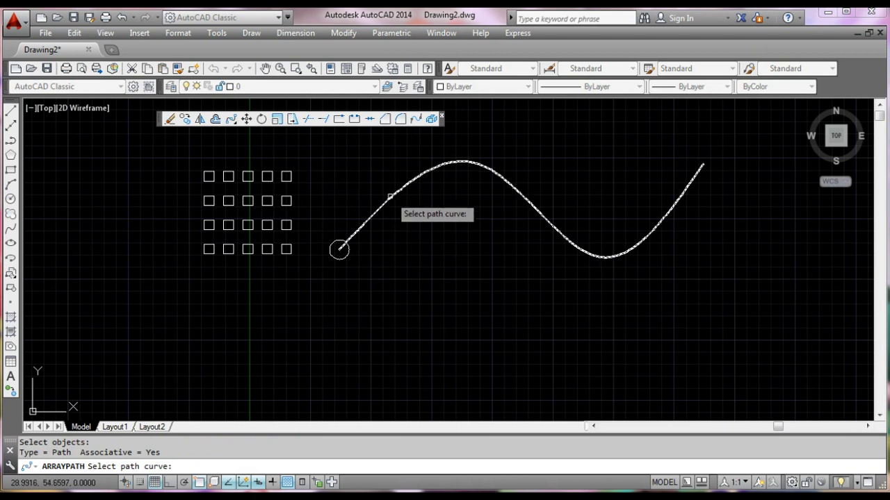
{"action": "left_click", "coordinate": [389, 197]}
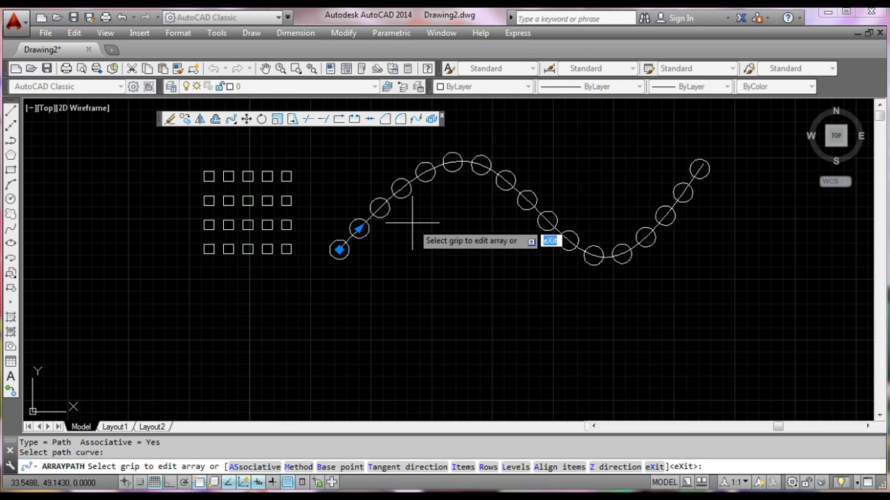
Set the path array to 10 circles spaced 5 units apart and exit ARRAYPATH.
{"action": "type", "text": "i"}
{"action": "key", "text": "Return"}
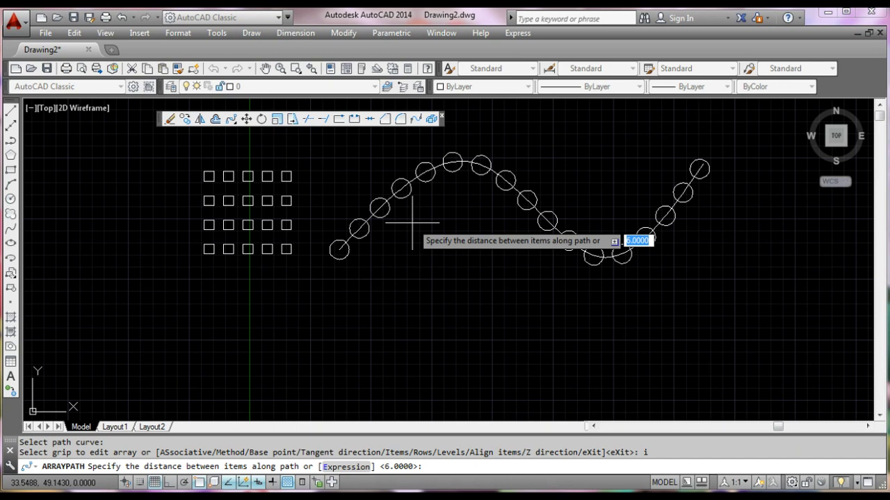
{"action": "type", "text": "5"}
{"action": "key", "text": "Return"}
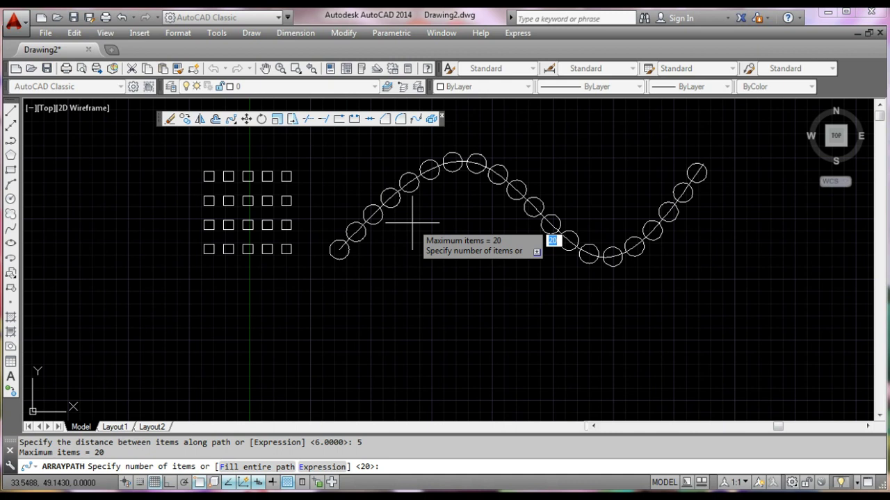
{"action": "type", "text": "1"}
{"action": "key", "text": "Return"}
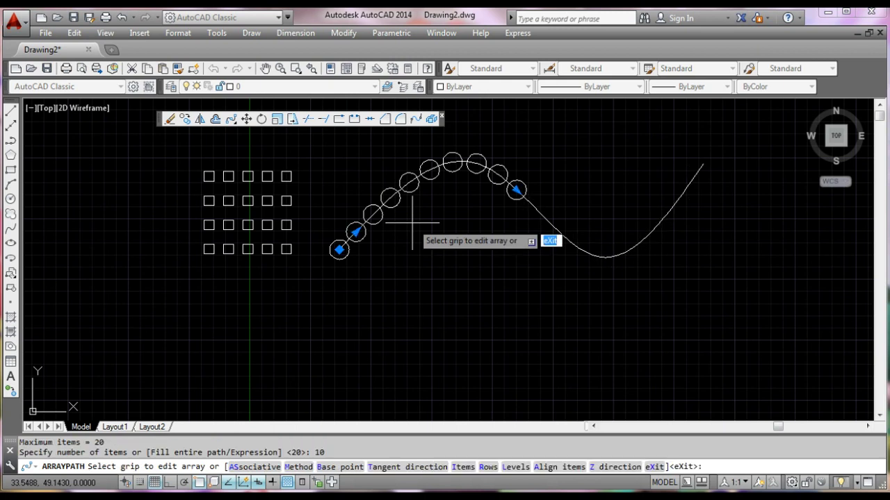
{"action": "key", "text": "Return"}
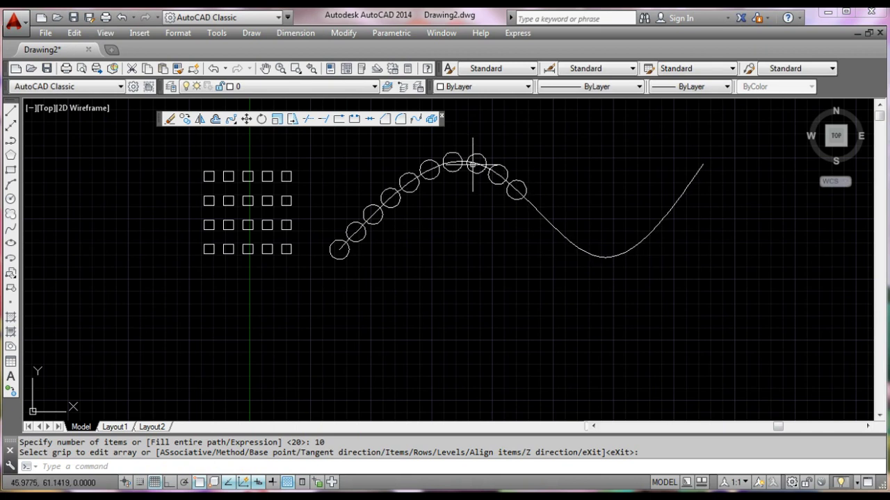
{"action": "middle_click_drag", "start_coordinate": [597, 302], "coordinate": [457, 278]}
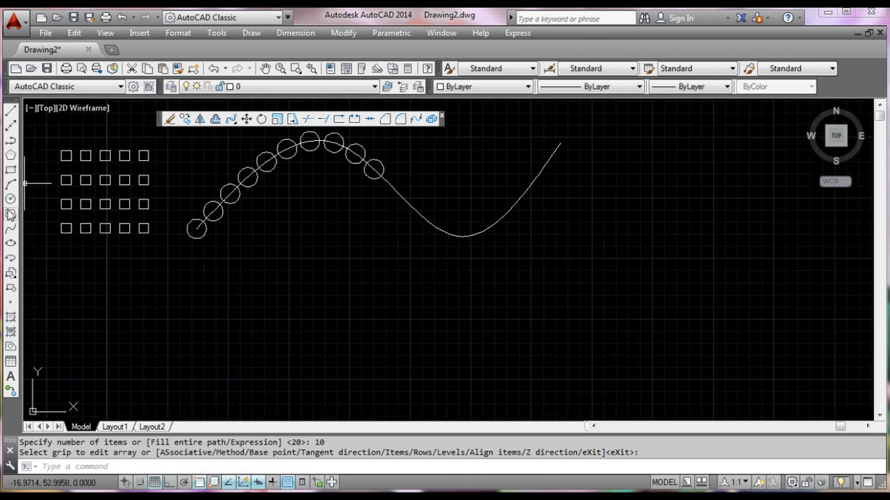
Draw a radius-30 circle to the right of the spline, abandoning the polar array.
{"action": "left_click_drag", "start_coordinate": [233, 121], "coordinate": [233, 174]}
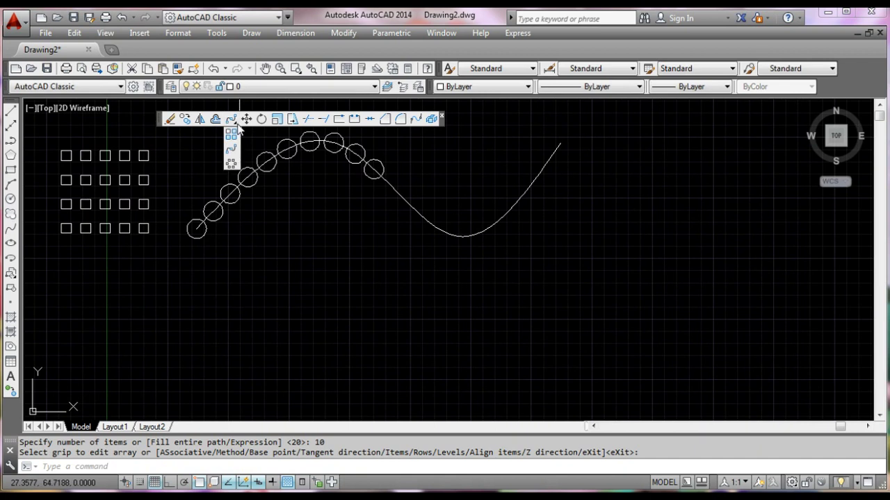
{"action": "left_click", "coordinate": [233, 167]}
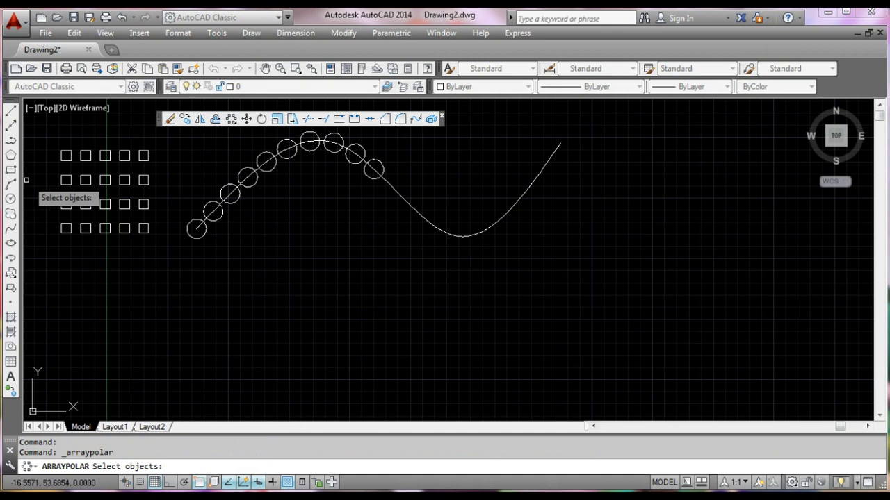
{"action": "left_click", "coordinate": [10, 200]}
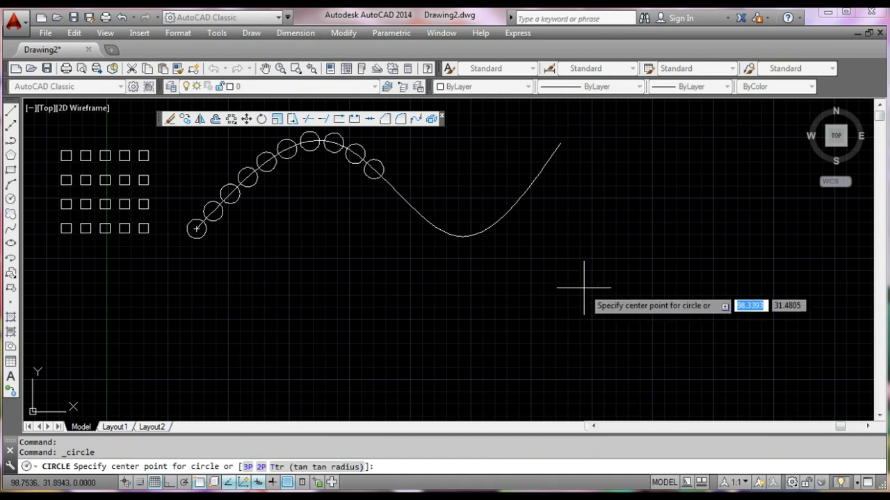
{"action": "left_click", "coordinate": [643, 230]}
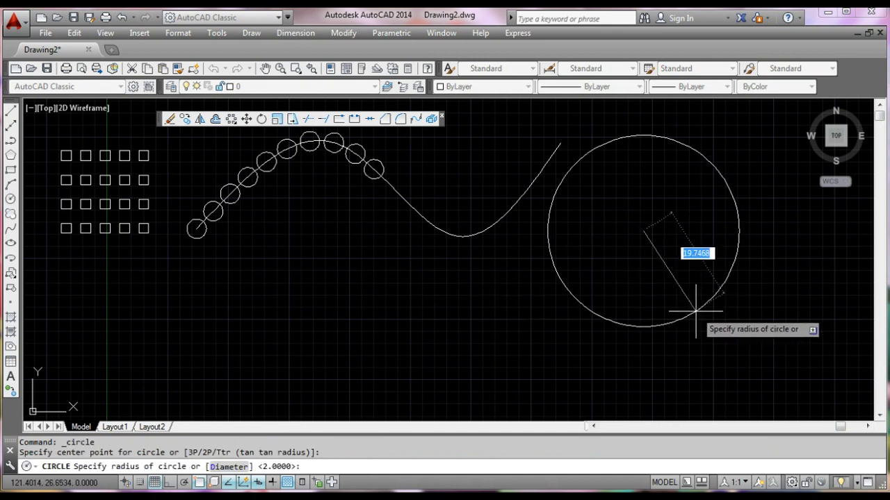
{"action": "type", "text": "30"}
{"action": "key", "text": "Return"}
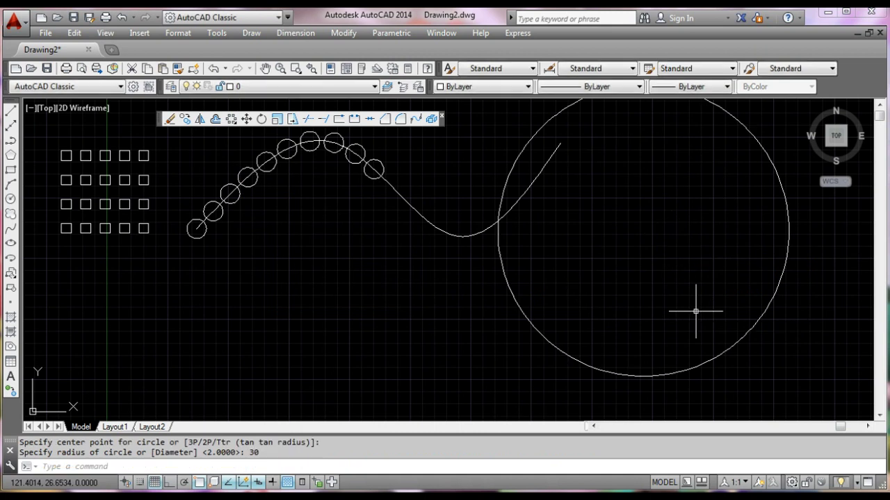
{"action": "middle_click_drag", "start_coordinate": [660, 313], "coordinate": [496, 334]}
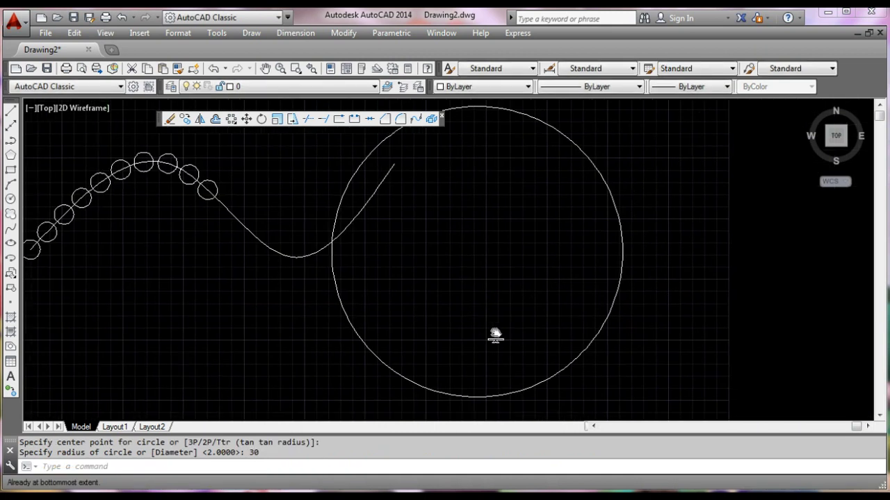
Move the big circle further right with MOVE, clear of the spline.
{"action": "left_click", "coordinate": [654, 337]}
{"action": "left_click", "coordinate": [596, 280]}
{"action": "type", "text": "m"}
{"action": "key", "text": "Return"}
{"action": "left_click", "coordinate": [684, 332]}
{"action": "left_click", "coordinate": [804, 338]}
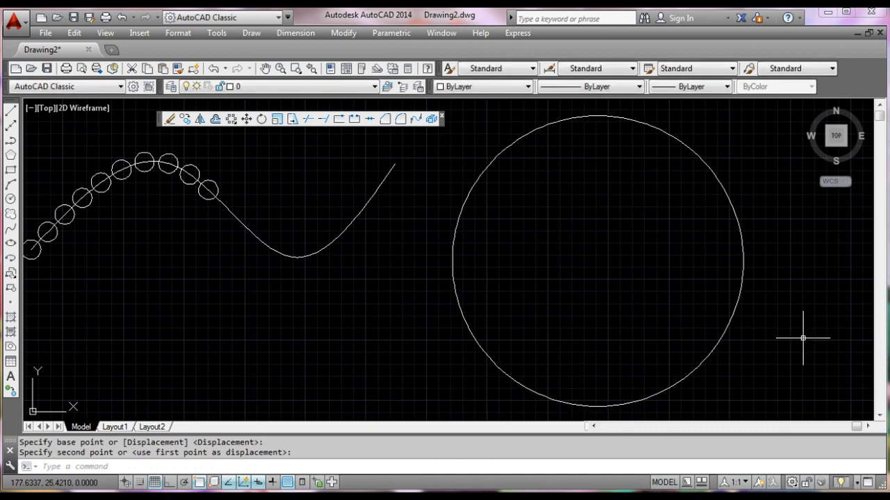
{"action": "left_click", "coordinate": [11, 199]}
Draw a radius-10 circle at the big circle's centre.
{"action": "left_click", "coordinate": [597, 261]}
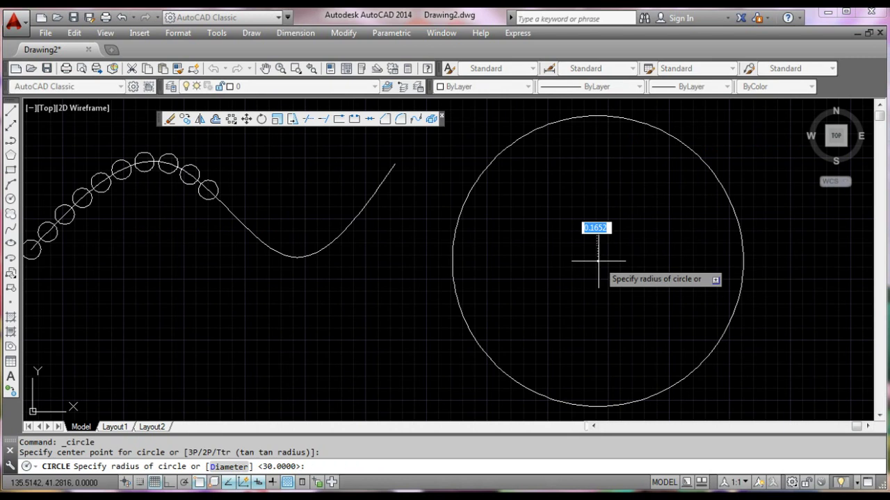
{"action": "type", "text": "10"}
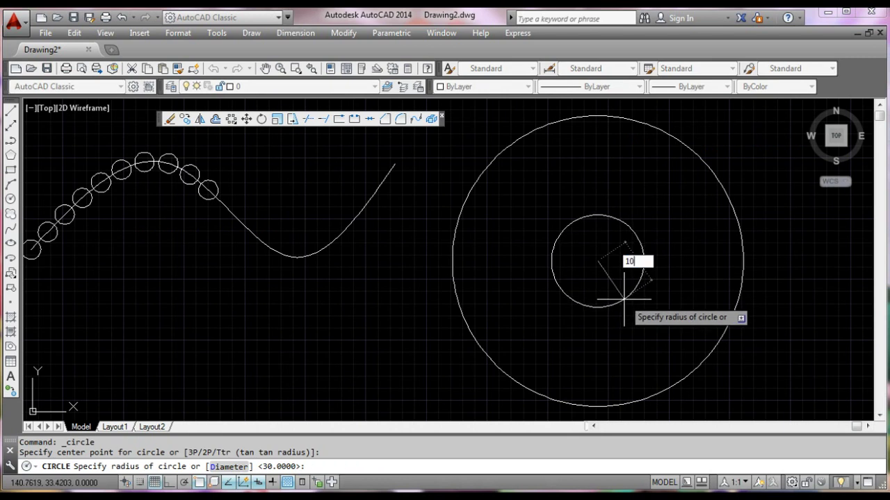
{"action": "key", "text": "Return"}
Copy the inner circle 20 units straight up from its bottom quadrant.
{"action": "left_click", "coordinate": [626, 294]}
{"action": "left_click", "coordinate": [595, 185]}
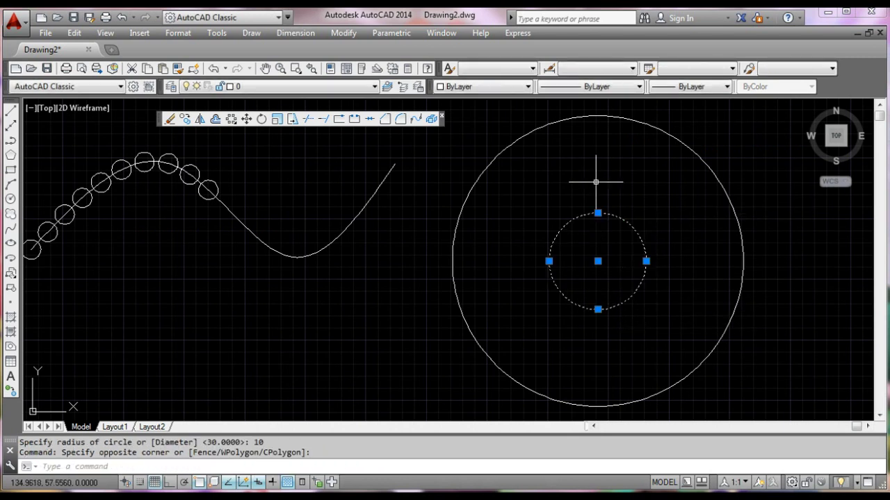
{"action": "left_click", "coordinate": [184, 119]}
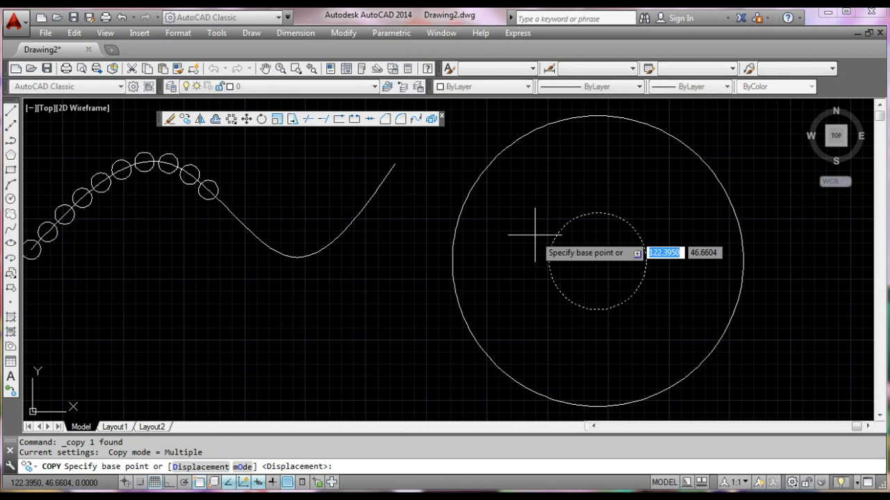
{"action": "left_click", "coordinate": [598, 310]}
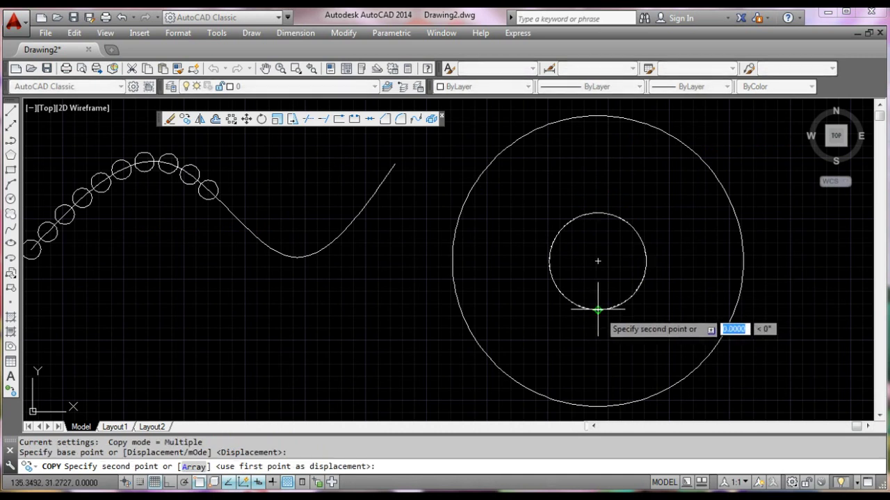
{"action": "left_click", "coordinate": [598, 213]}
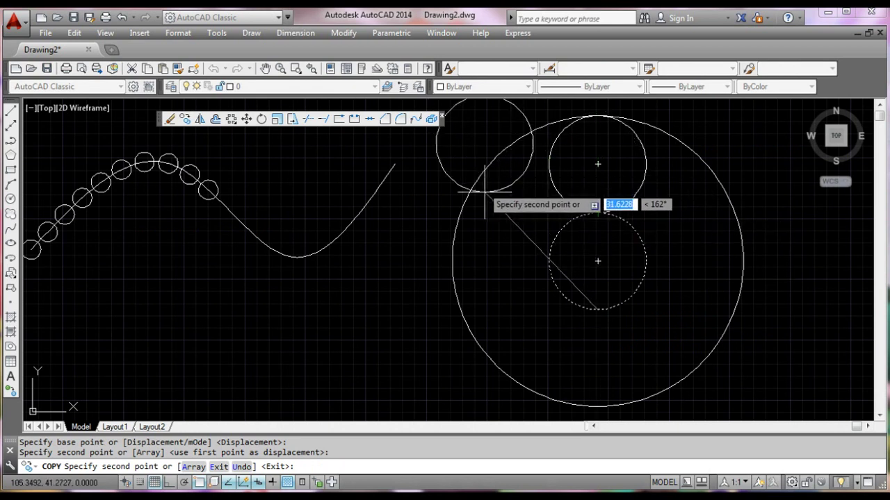
{"action": "right_click", "coordinate": [492, 200]}
{"action": "left_click", "coordinate": [518, 208]}
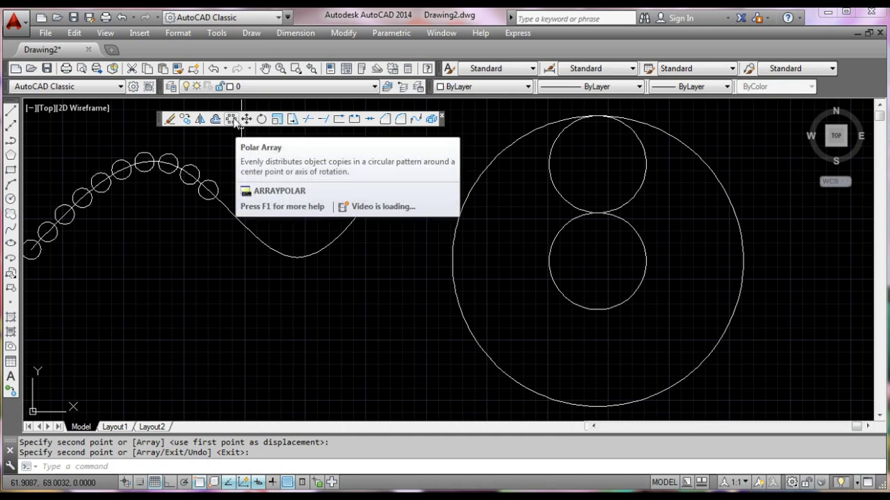
Polar-array the upper circle into 4 items around the centre circle's centre.
{"action": "left_click", "coordinate": [231, 119]}
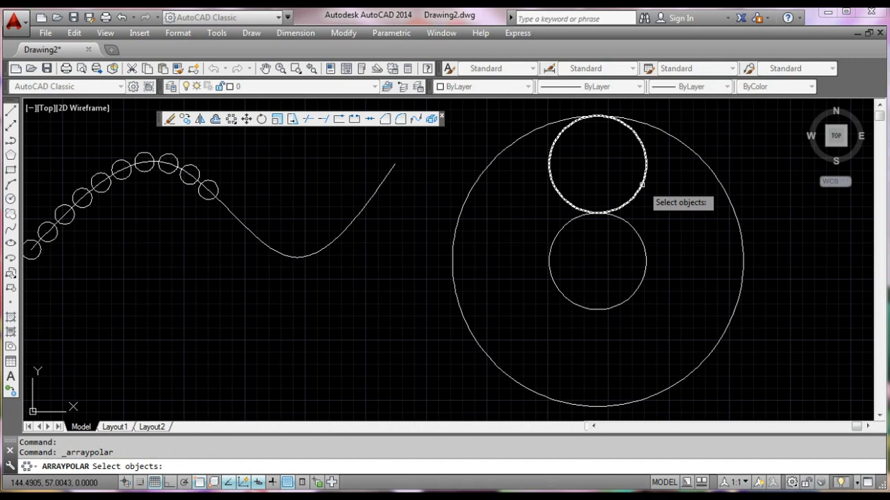
{"action": "left_click", "coordinate": [642, 182]}
{"action": "key", "text": "Return"}
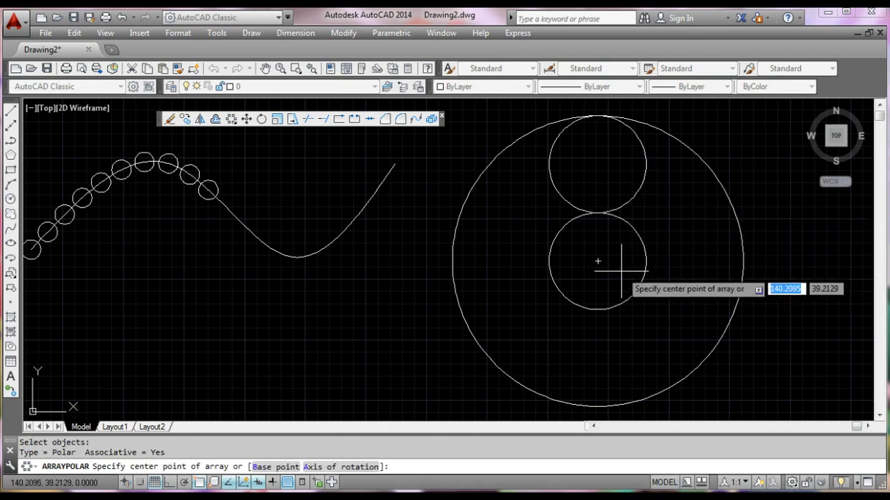
{"action": "left_click", "coordinate": [598, 261]}
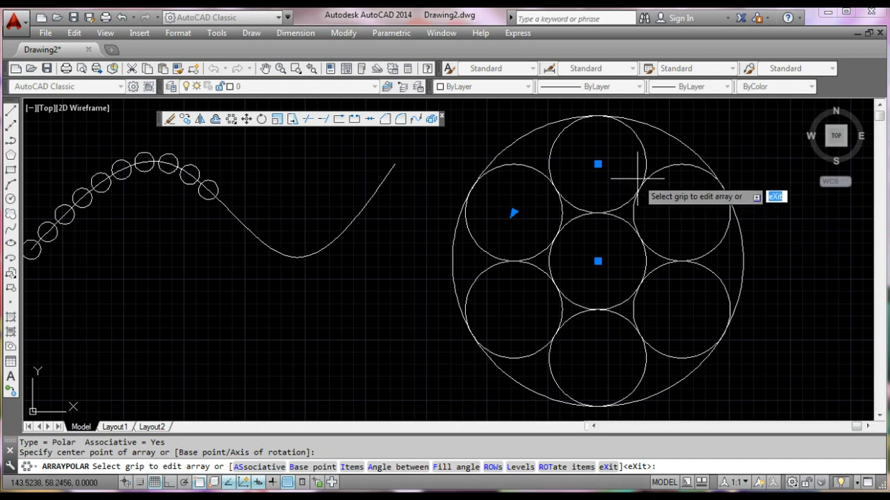
{"action": "type", "text": "i"}
{"action": "key", "text": "Return"}
{"action": "type", "text": "4"}
{"action": "key", "text": "Return"}
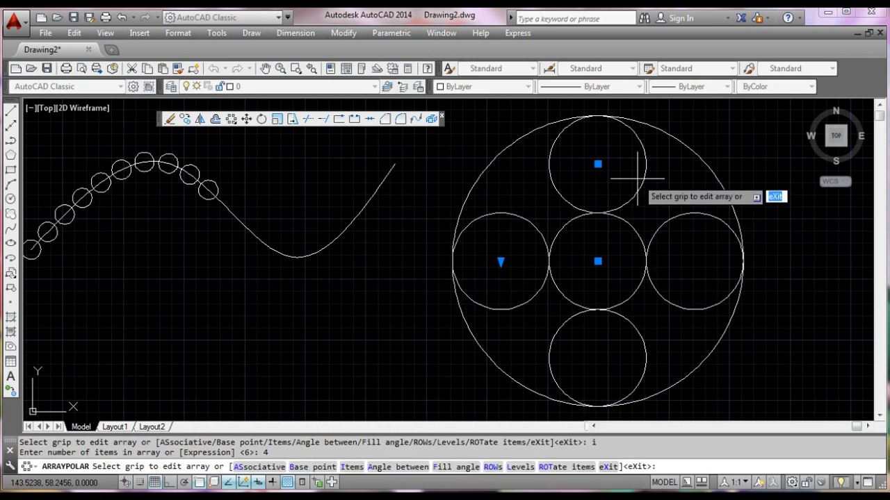
{"action": "key", "text": "Return"}
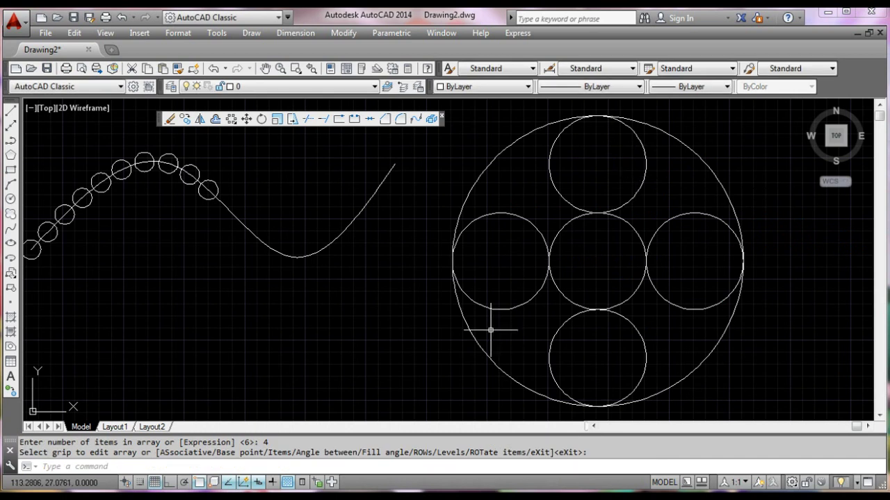
{"action": "middle_click_drag", "start_coordinate": [494, 327], "coordinate": [575, 286]}
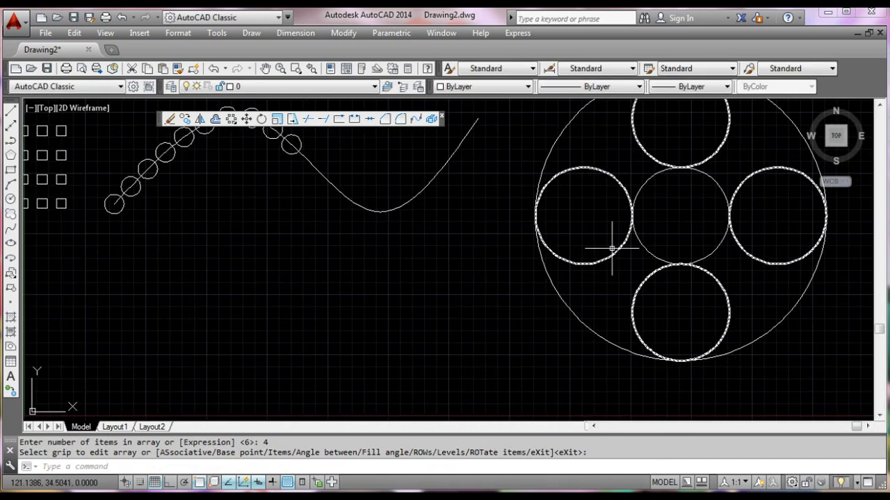
Window-select the big circle and its five inner circles.
{"action": "middle_click_drag", "start_coordinate": [294, 290], "coordinate": [377, 219]}
{"action": "scroll", "coordinate": [260, 239], "scroll_direction": "down", "scroll_amount": 2}
{"action": "middle_click_drag", "start_coordinate": [260, 239], "coordinate": [285, 214]}
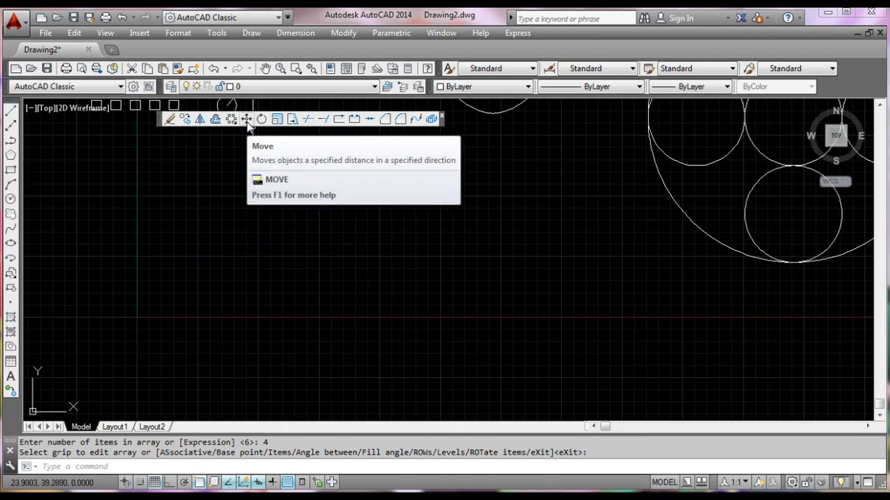
{"action": "mouse_move", "coordinate": [526, 229]}
{"action": "middle_mouse_down"}
{"action": "mouse_move", "coordinate": [456, 278]}
{"action": "mouse_move", "coordinate": [271, 305]}
{"action": "middle_mouse_up"}
{"action": "scroll", "coordinate": [272, 305], "scroll_direction": "down", "scroll_amount": 1}
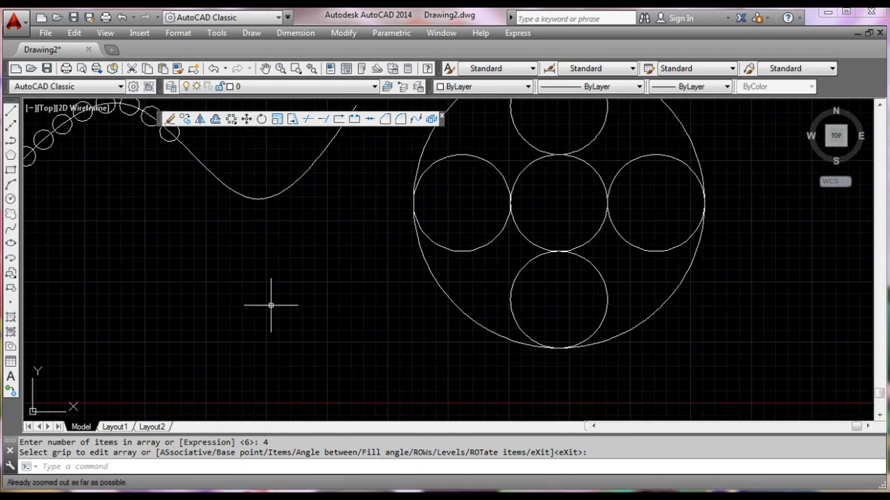
{"action": "middle_click_drag", "start_coordinate": [540, 328], "coordinate": [524, 359]}
{"action": "middle_click_drag", "start_coordinate": [369, 262], "coordinate": [334, 324]}
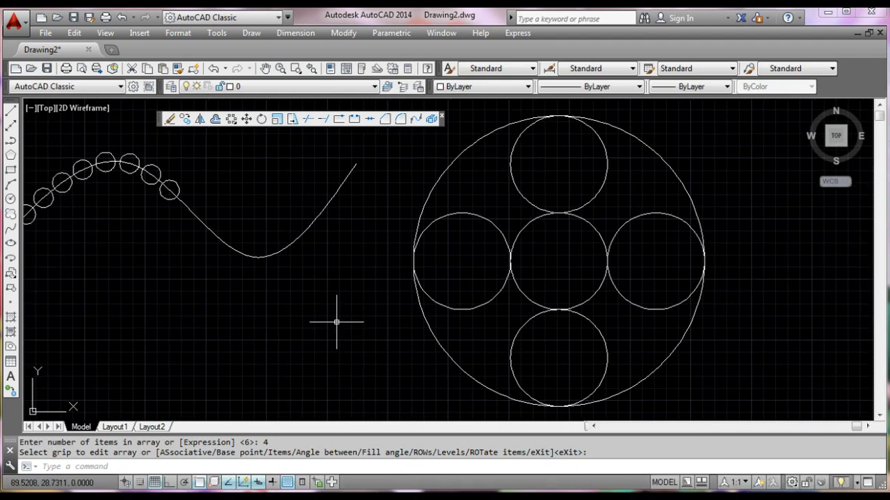
{"action": "left_click", "coordinate": [724, 389]}
{"action": "left_click", "coordinate": [389, 193]}
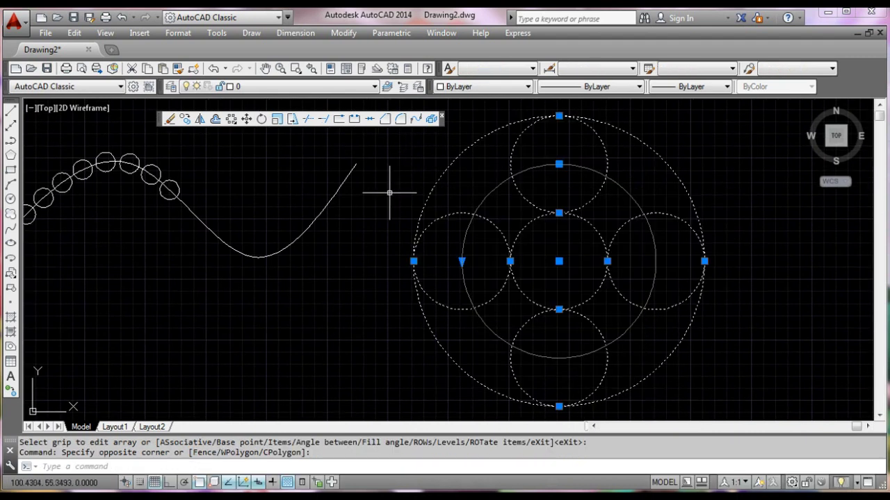
Move the circle group from its centre point to just below the square grid.
{"action": "left_click", "coordinate": [246, 120]}
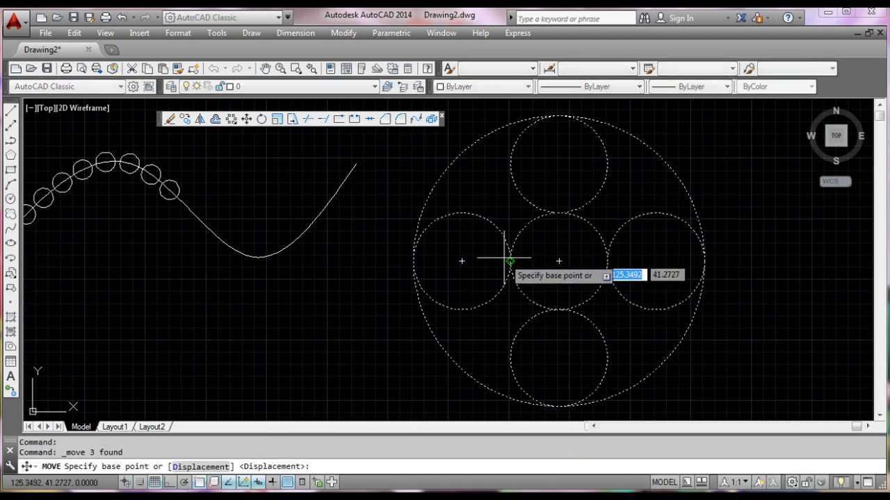
{"action": "left_click", "coordinate": [559, 262]}
{"action": "mouse_move", "coordinate": [261, 318]}
{"action": "middle_mouse_down"}
{"action": "mouse_move", "coordinate": [644, 198]}
{"action": "mouse_move", "coordinate": [453, 272]}
{"action": "middle_mouse_up"}
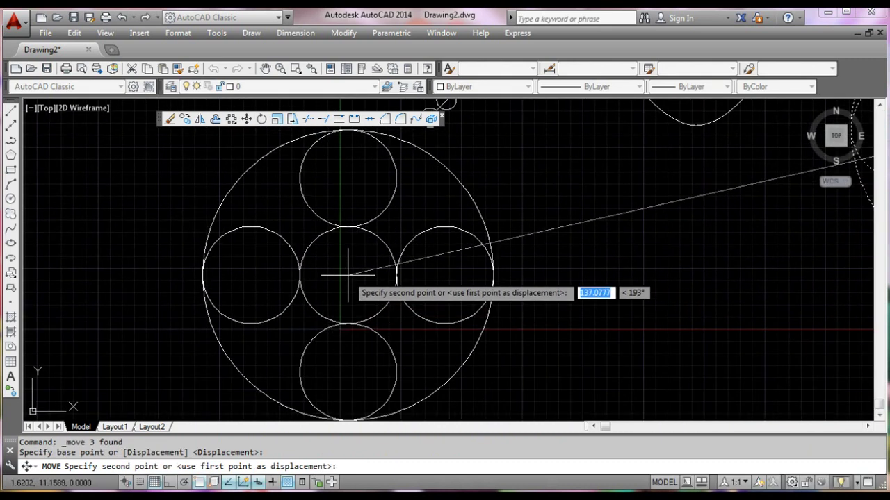
{"action": "left_click", "coordinate": [354, 278]}
{"action": "scroll", "coordinate": [430, 277], "scroll_direction": "down", "scroll_amount": 5}
{"action": "middle_click_drag", "start_coordinate": [430, 278], "coordinate": [407, 302]}
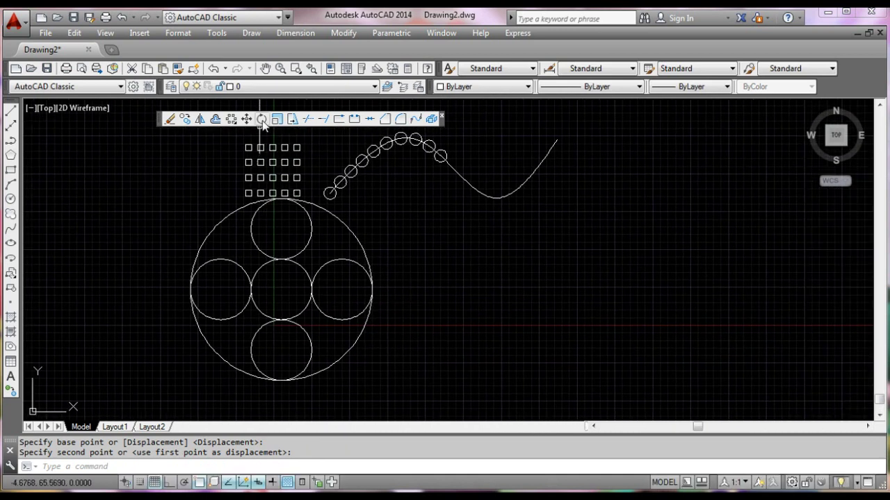
Draw a long rectangle to the right of the circle group.
{"action": "left_click", "coordinate": [10, 170]}
{"action": "left_click", "coordinate": [495, 234]}
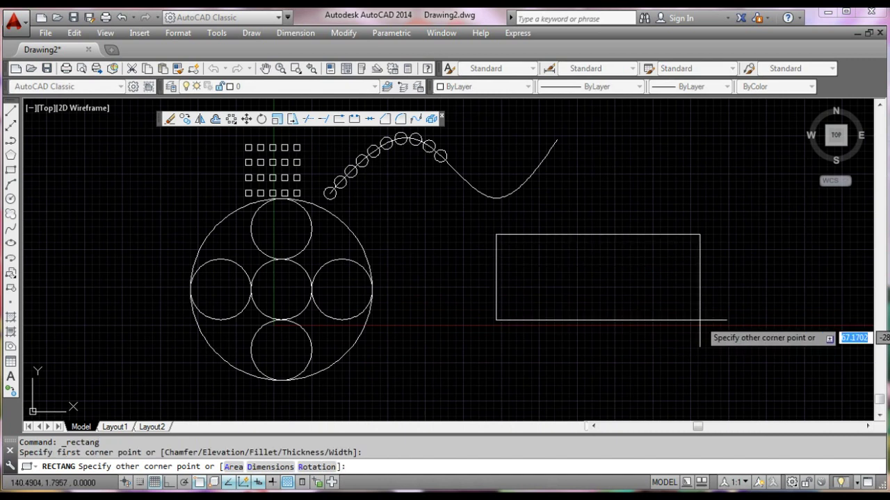
{"action": "left_click", "coordinate": [686, 313]}
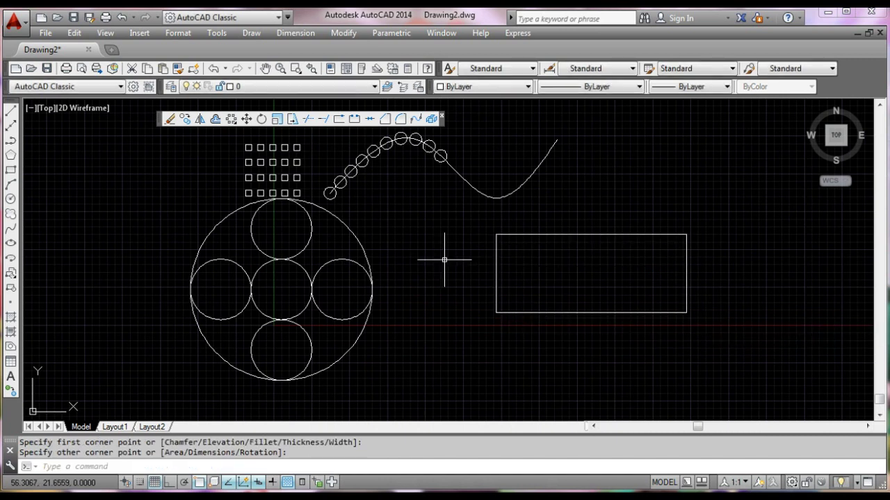
Rotate the rectangle 30 degrees about its lower-left corner.
{"action": "left_click", "coordinate": [262, 120]}
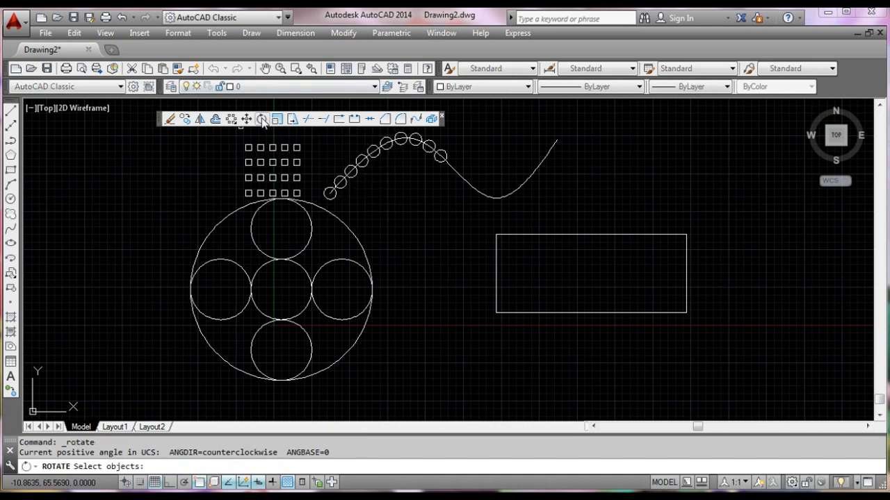
{"action": "left_click", "coordinate": [546, 312]}
{"action": "key", "text": "Return"}
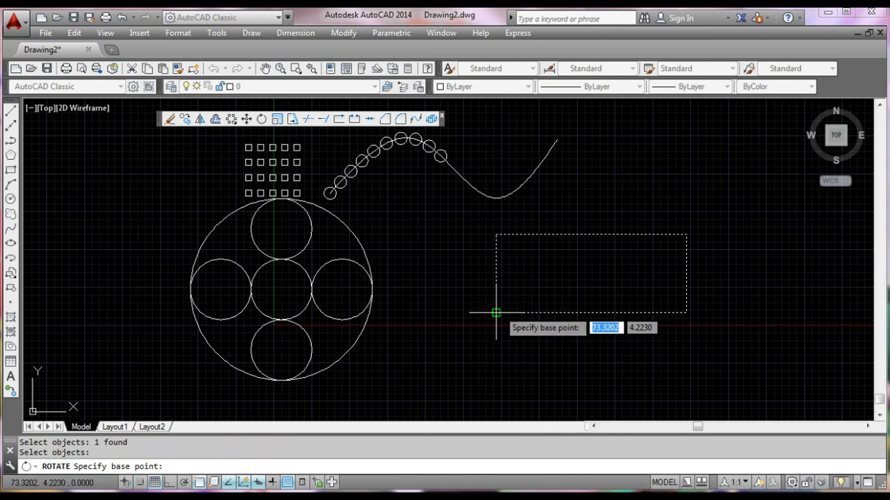
{"action": "left_click", "coordinate": [496, 312]}
{"action": "type", "text": "30"}
{"action": "key", "text": "Return"}
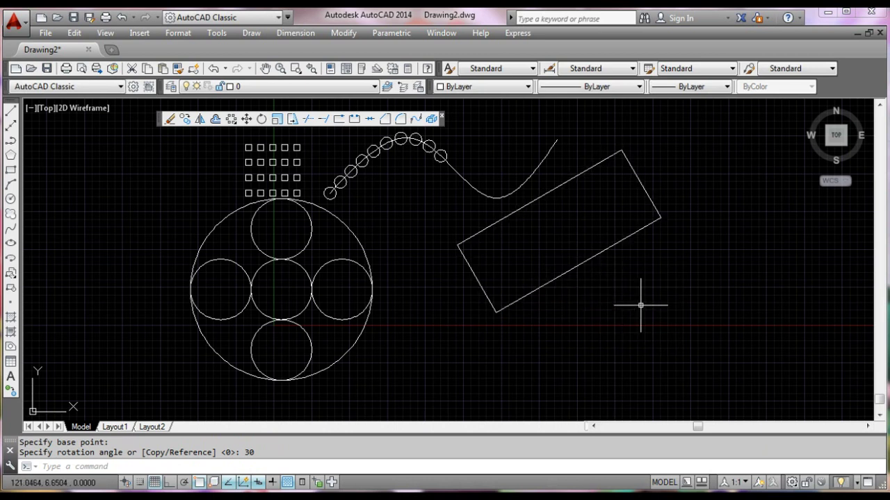
{"action": "middle_click_drag", "start_coordinate": [568, 304], "coordinate": [562, 303]}
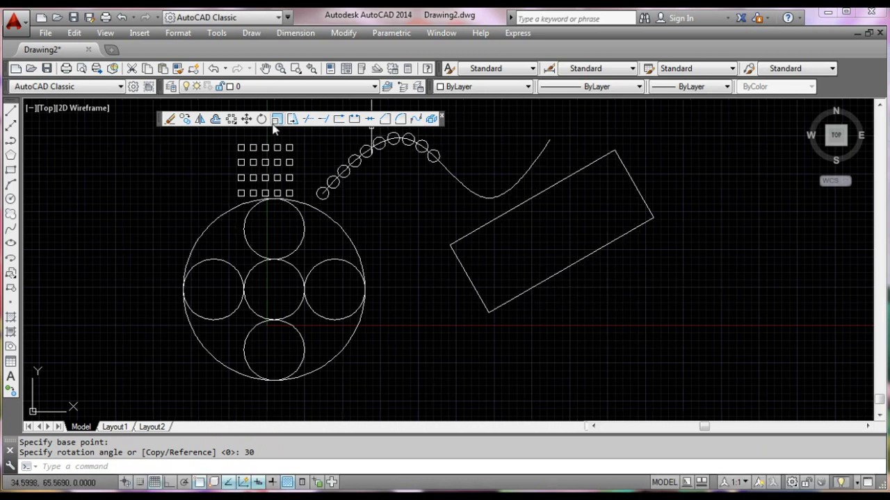
{"action": "middle_click_drag", "start_coordinate": [297, 338], "coordinate": [465, 312]}
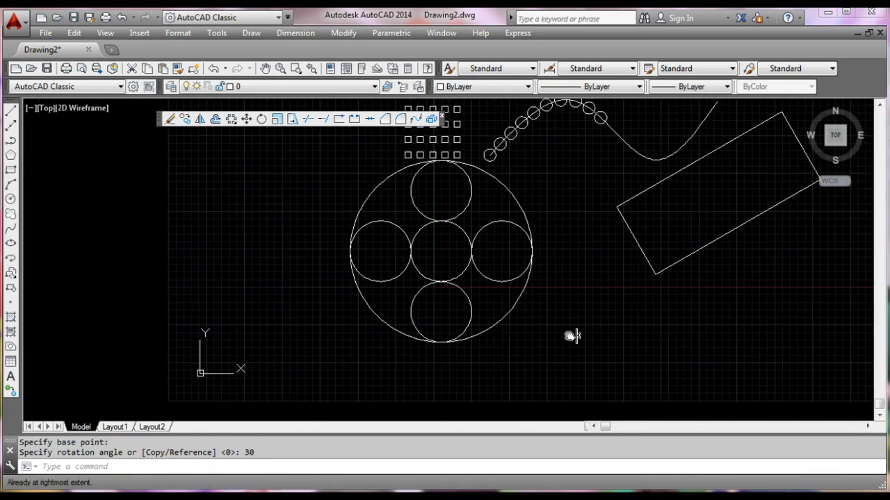
Draw a small square to the left of the circles.
{"action": "middle_click_drag", "start_coordinate": [238, 271], "coordinate": [238, 294]}
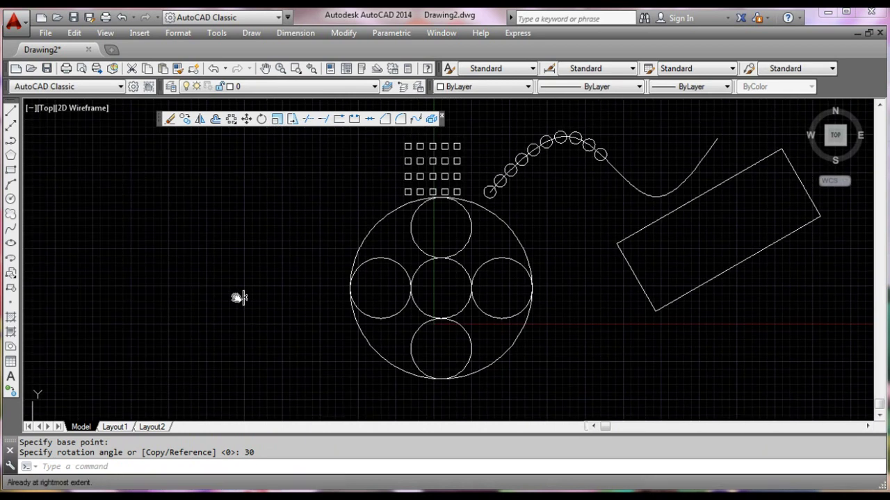
{"action": "left_click", "coordinate": [10, 169]}
{"action": "left_click", "coordinate": [114, 241]}
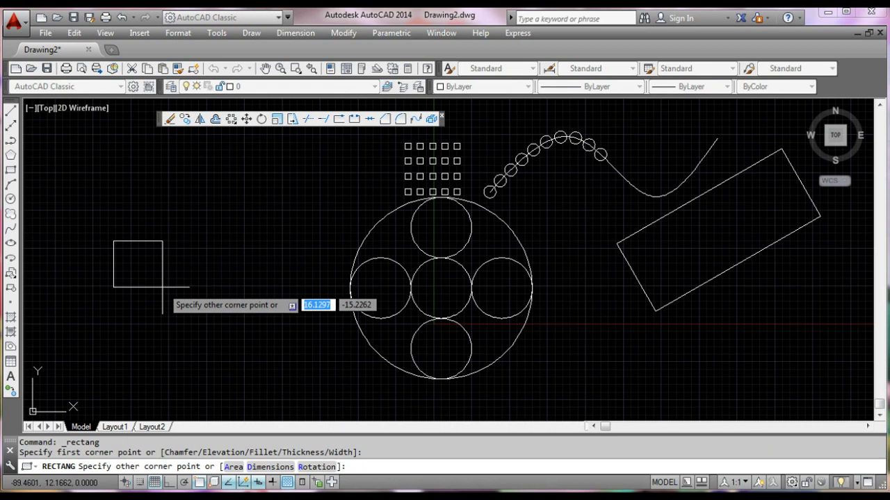
{"action": "left_click", "coordinate": [162, 286]}
Scale the square by a factor of 2 from its lower-left corner.
{"action": "left_click", "coordinate": [192, 308]}
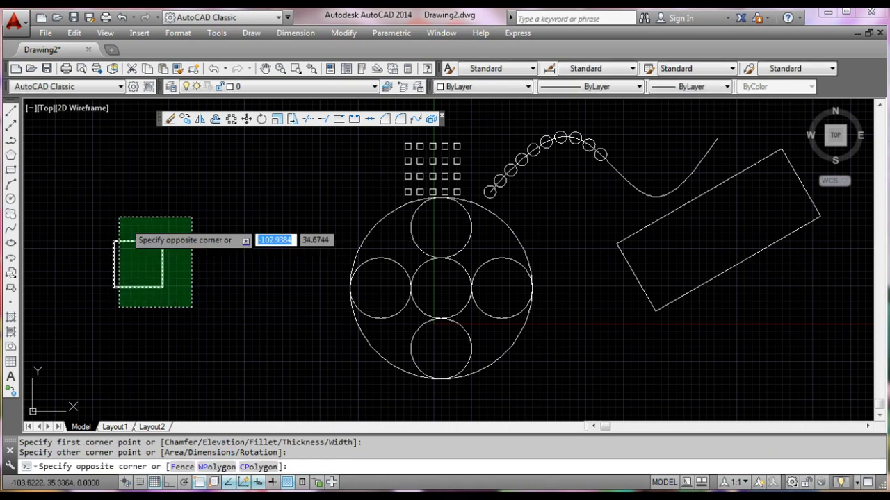
{"action": "left_click", "coordinate": [108, 212]}
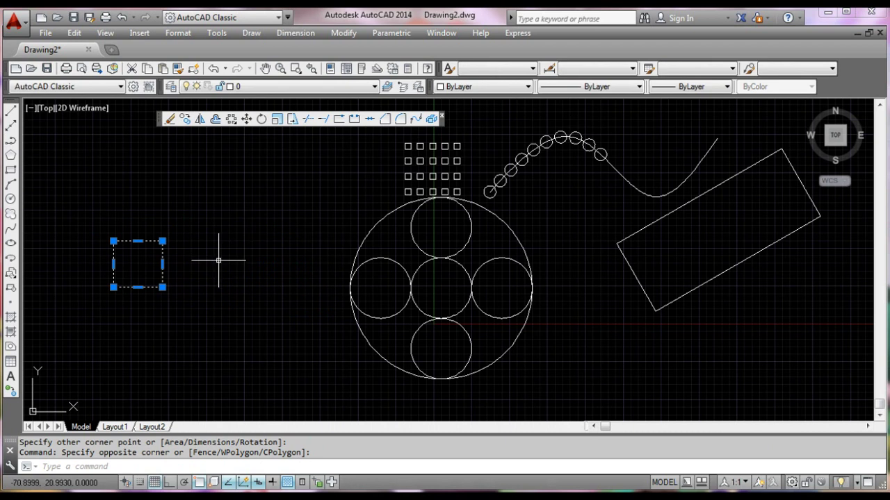
{"action": "left_click", "coordinate": [276, 119]}
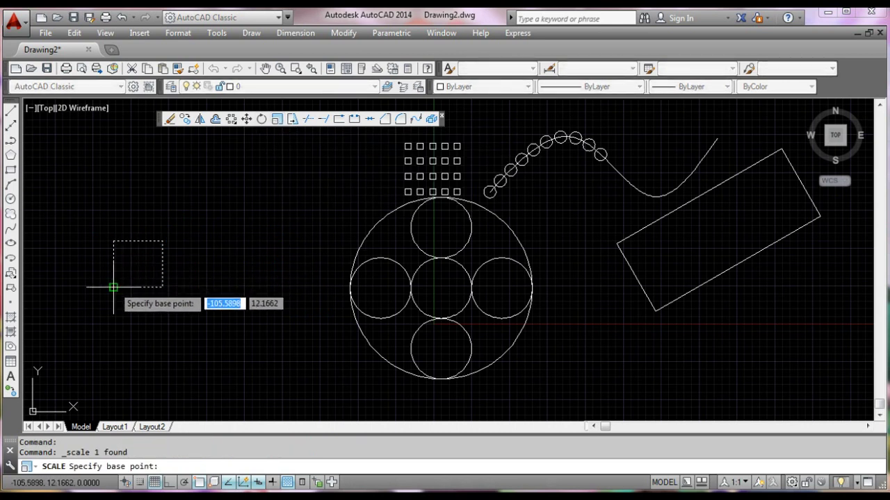
{"action": "left_click", "coordinate": [113, 287]}
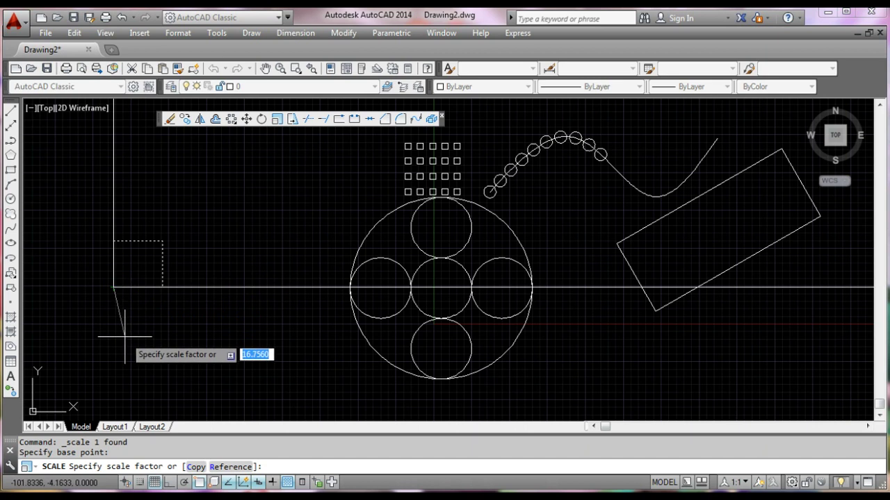
{"action": "type", "text": "2"}
{"action": "key", "text": "Return"}
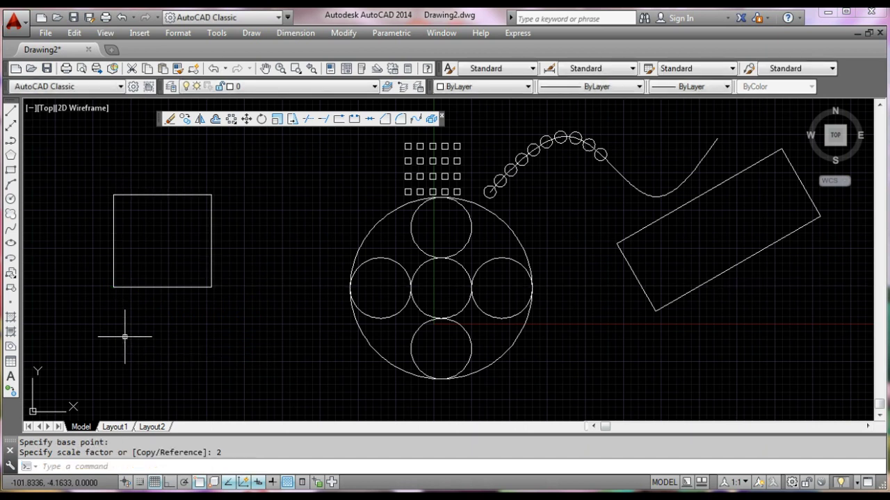
{"action": "middle_click_drag", "start_coordinate": [183, 310], "coordinate": [203, 217]}
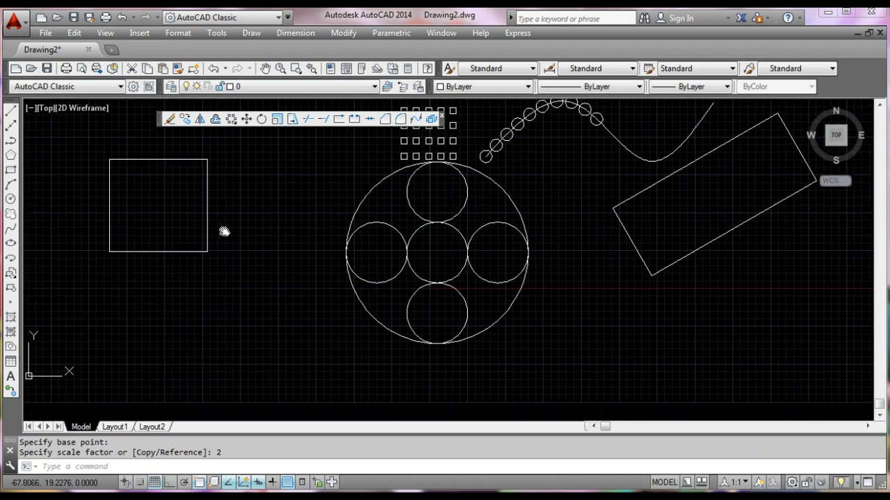
{"action": "left_click", "coordinate": [11, 112]}
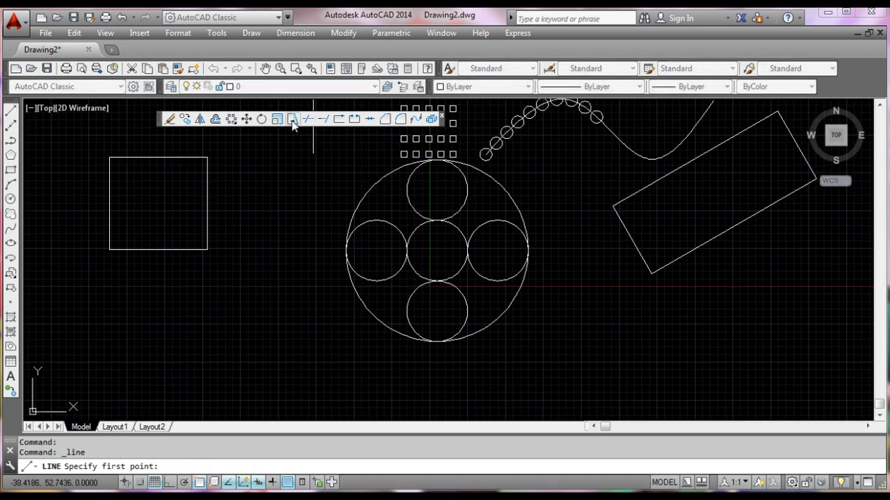
With Ortho on, draw line segments 30, 20, 30, 20 below the enlarged square.
{"action": "middle_click_drag", "start_coordinate": [288, 312], "coordinate": [292, 289]}
{"action": "left_click", "coordinate": [89, 295]}
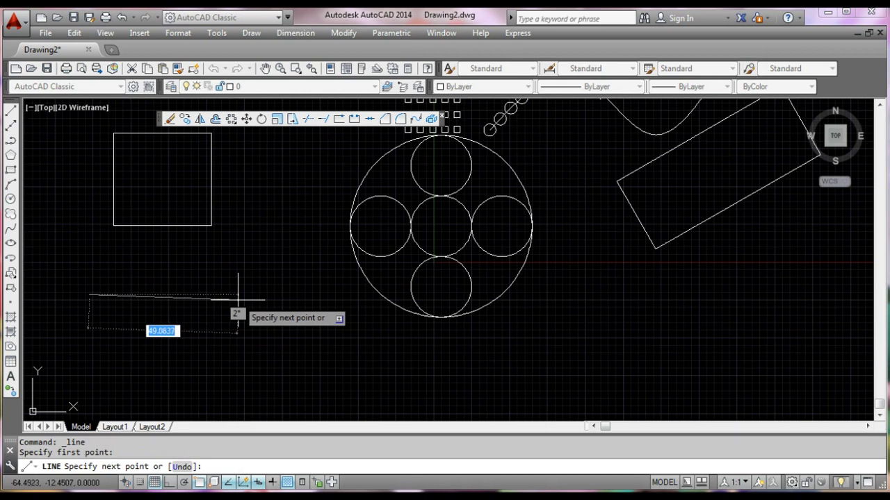
{"action": "key", "text": "F8"}
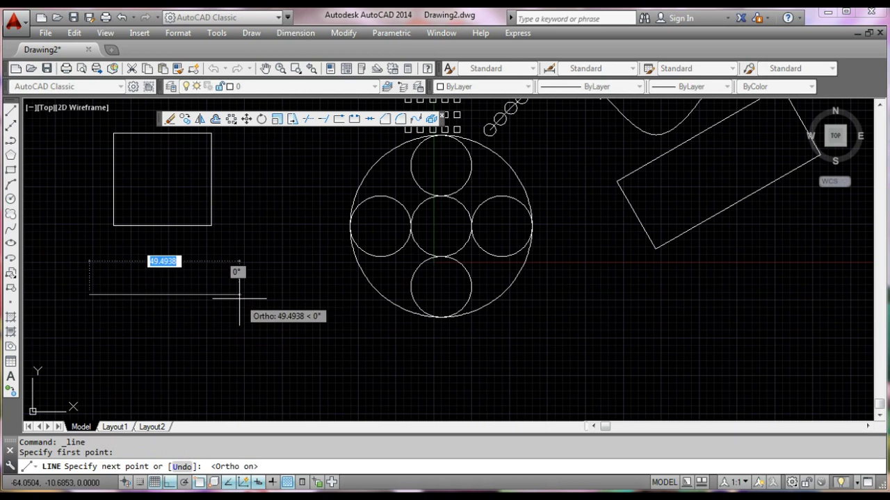
{"action": "type", "text": "30"}
{"action": "key", "text": "Return"}
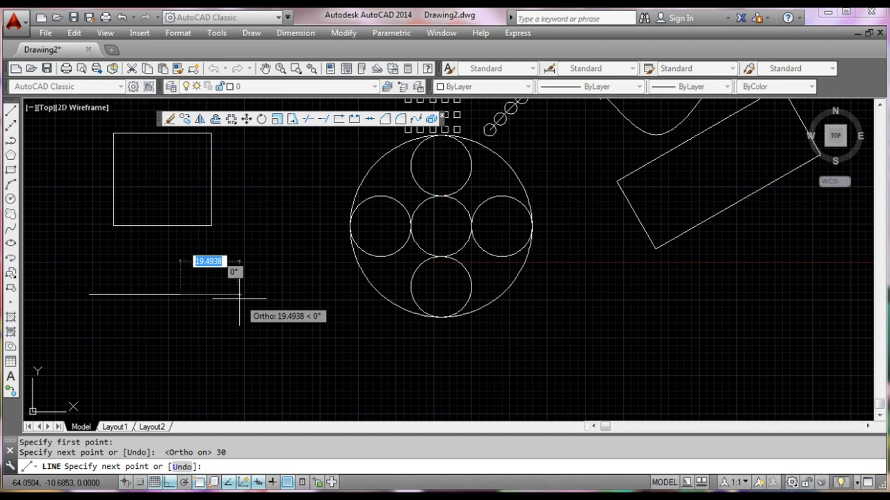
{"action": "type", "text": "20"}
{"action": "key", "text": "Return"}
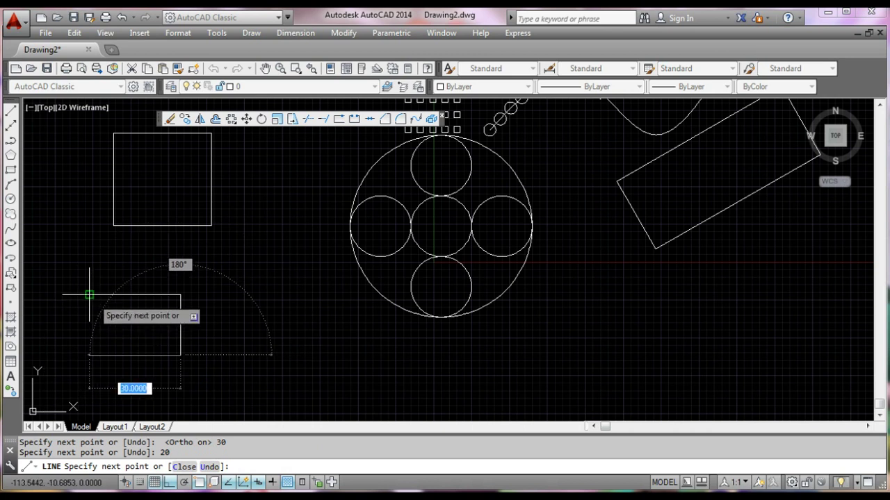
{"action": "type", "text": "30"}
{"action": "key", "text": "Return"}
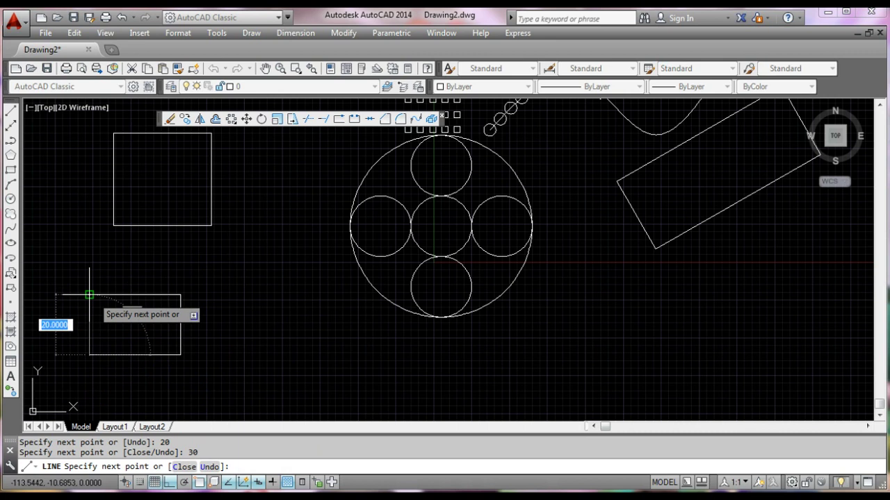
{"action": "type", "text": "20"}
{"action": "key", "text": "Return"}
{"action": "key", "text": "Return"}
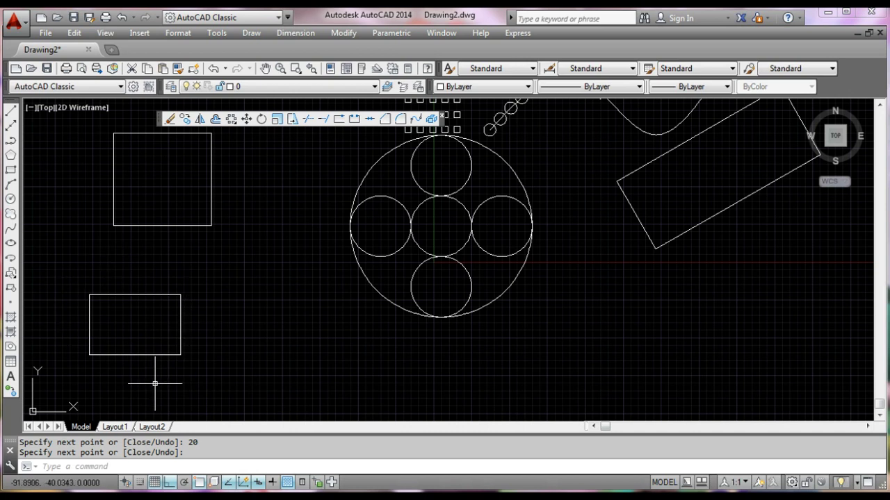
Stretch the rectangle's bottom edge 10 units down from its bottom midpoint.
{"action": "left_click", "coordinate": [292, 120]}
{"action": "left_click", "coordinate": [211, 372]}
{"action": "left_click", "coordinate": [58, 331]}
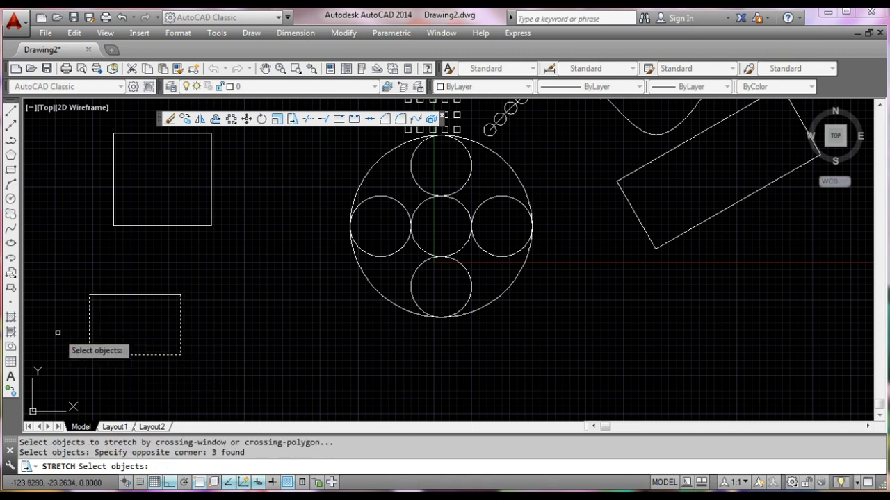
{"action": "key", "text": "Return"}
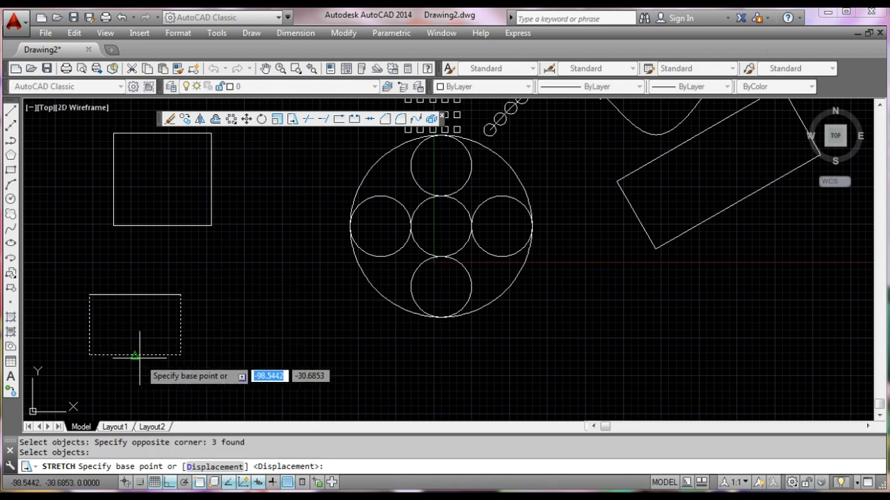
{"action": "left_click", "coordinate": [134, 354]}
{"action": "type", "text": "10"}
{"action": "key", "text": "Return"}
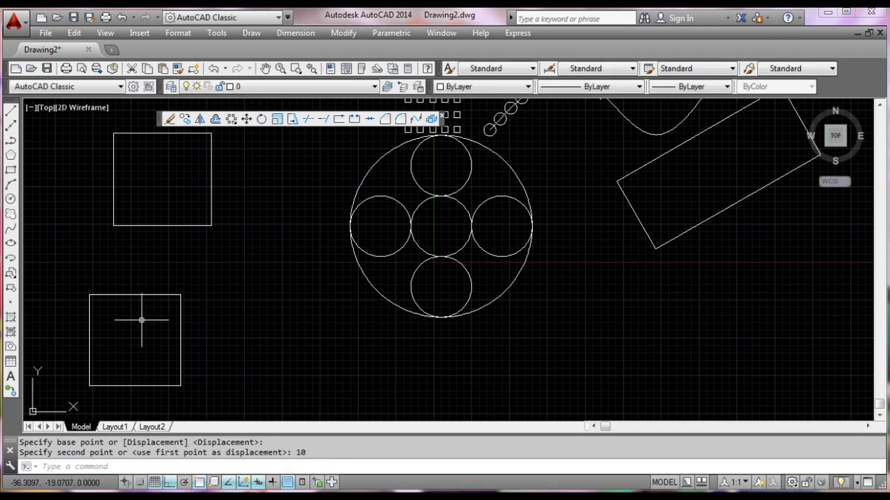